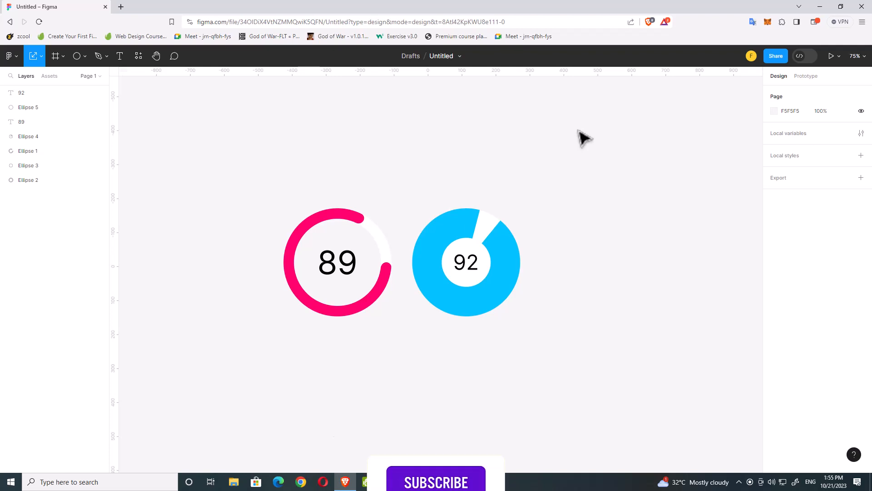
- Place a default 100 × 100 ellipse on the empty canvas below the existing charts
{"action": "scroll", "coordinate": [454, 164], "scroll_direction": "down", "scroll_amount": 6}
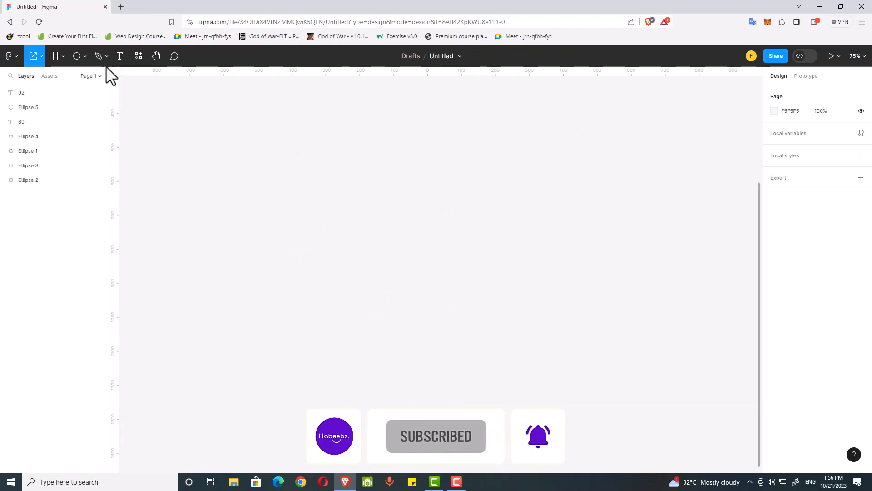
{"action": "left_click", "coordinate": [83, 56]}
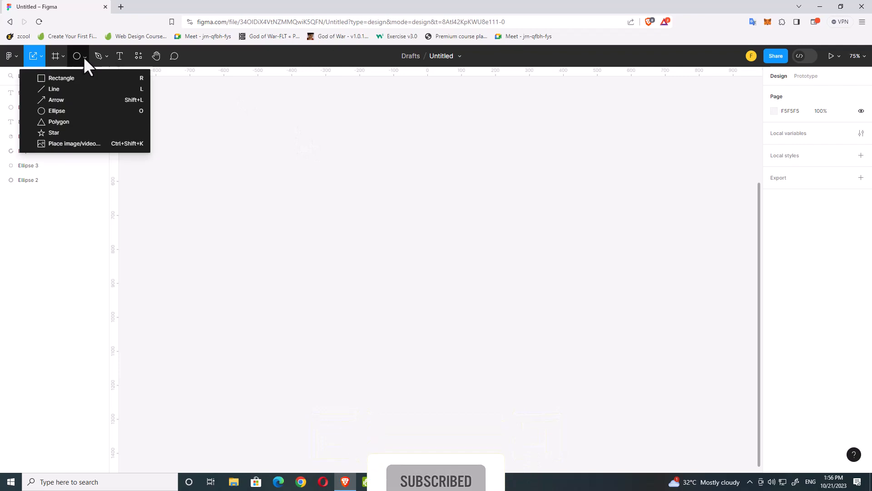
{"action": "left_click", "coordinate": [94, 114]}
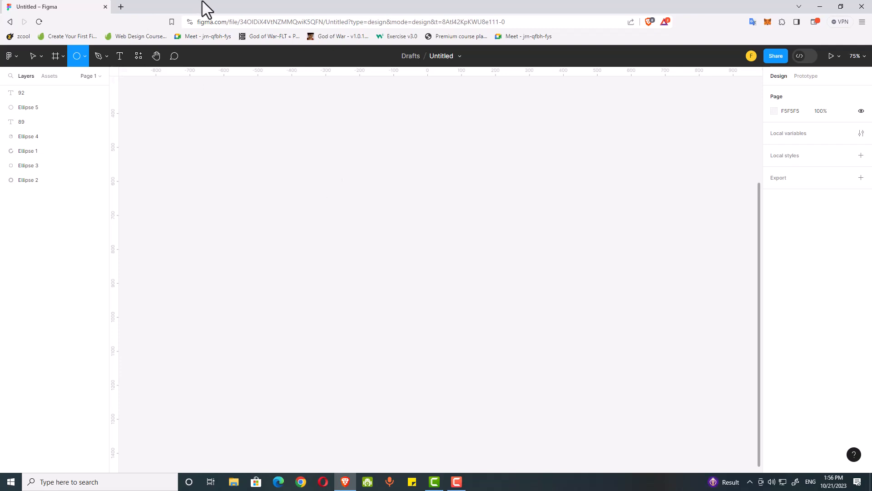
{"action": "left_click", "coordinate": [319, 168]}
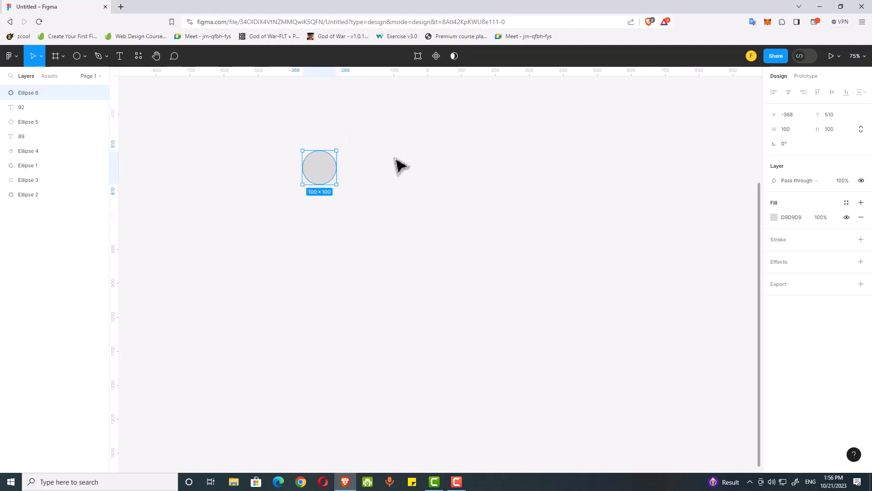
{"action": "left_click", "coordinate": [399, 166]}
{"action": "scroll", "coordinate": [332, 181], "scroll_direction": "up", "scroll_amount": 3}
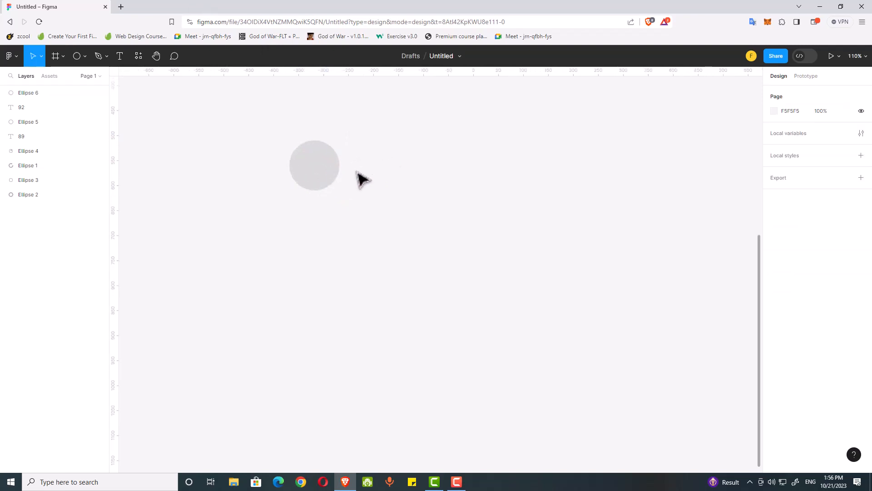
{"action": "left_click", "coordinate": [333, 171]}
{"action": "left_click", "coordinate": [394, 166]}
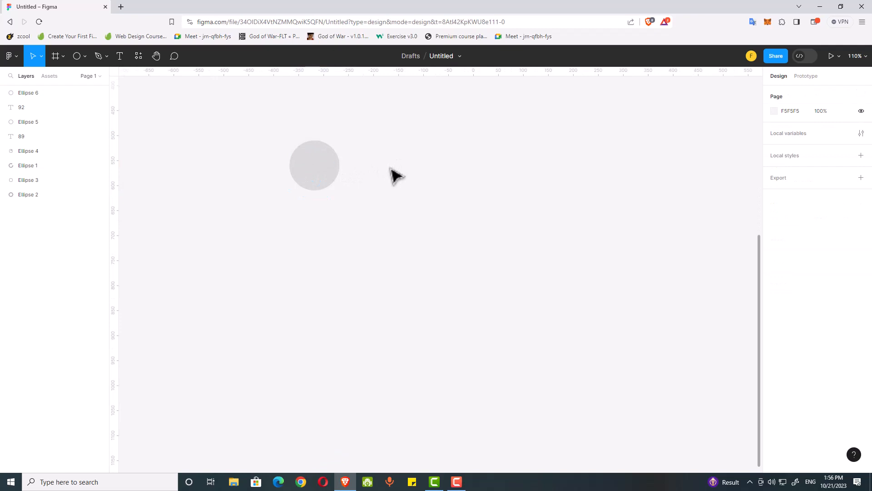
- Draw a second ellipse constrained to a perfect circle, shrink it and move it level with the first circle, just beside it
{"action": "key", "text": "o"}
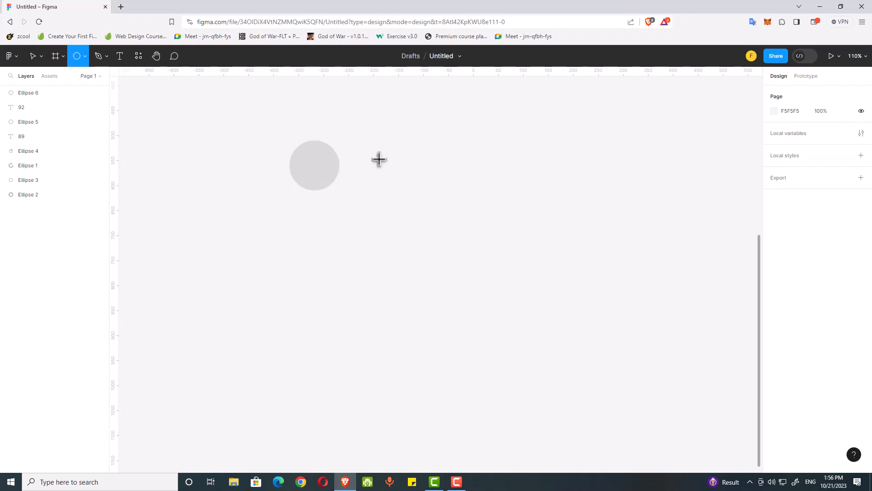
{"action": "left_click_drag", "start_coordinate": [376, 147], "coordinate": [493, 285]}
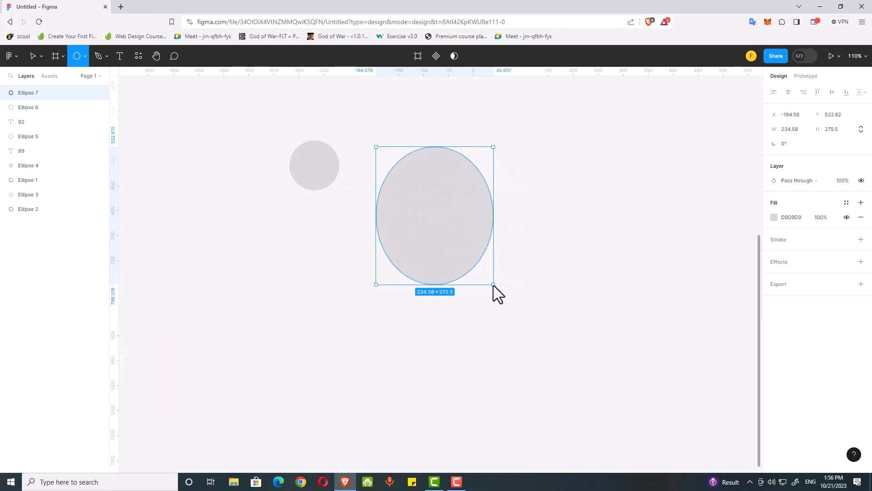
{"action": "key", "text": "shift"}
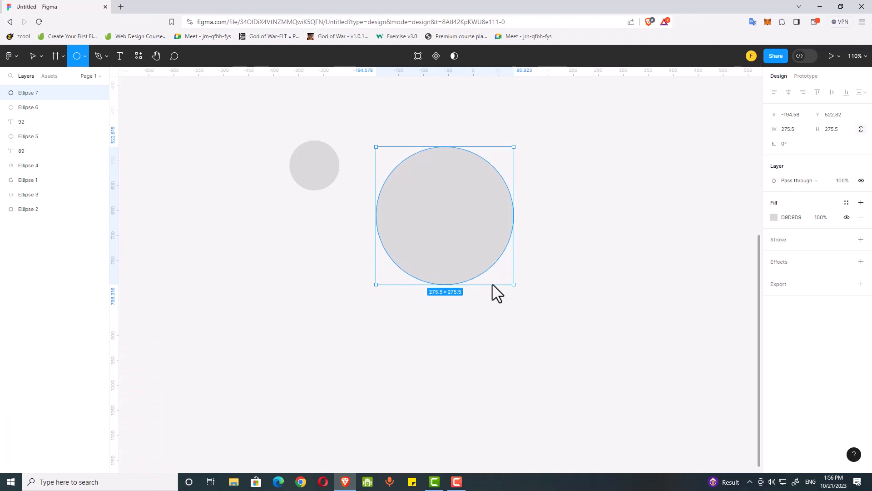
{"action": "left_click_drag", "start_coordinate": [492, 285], "coordinate": [389, 175]}
{"action": "left_click", "coordinate": [483, 232]}
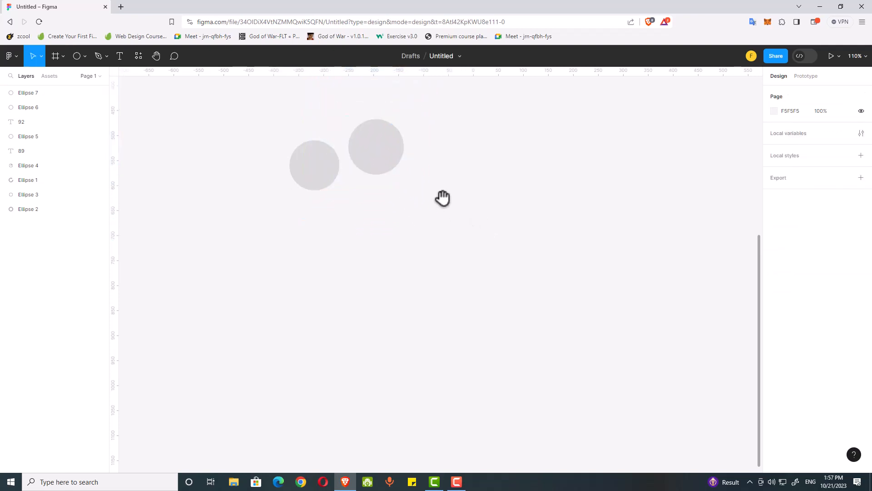
{"action": "left_click_drag", "start_coordinate": [442, 197], "coordinate": [469, 246]}
{"action": "left_click_drag", "start_coordinate": [408, 203], "coordinate": [414, 221]}
{"action": "left_click", "coordinate": [474, 211]}
{"action": "left_click_drag", "start_coordinate": [462, 202], "coordinate": [465, 211]}
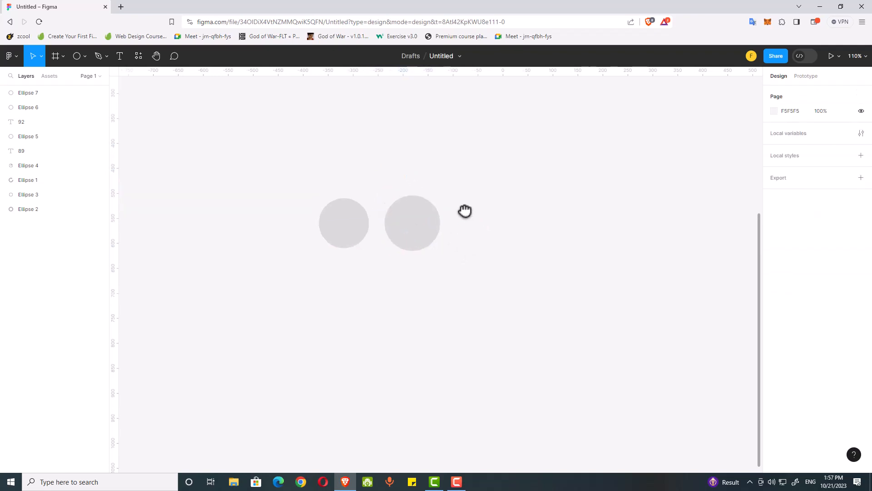
- Delete both gray practice circles from the canvas
{"action": "left_click_drag", "start_coordinate": [233, 140], "coordinate": [470, 265]}
{"action": "left_click", "coordinate": [147, 122]}
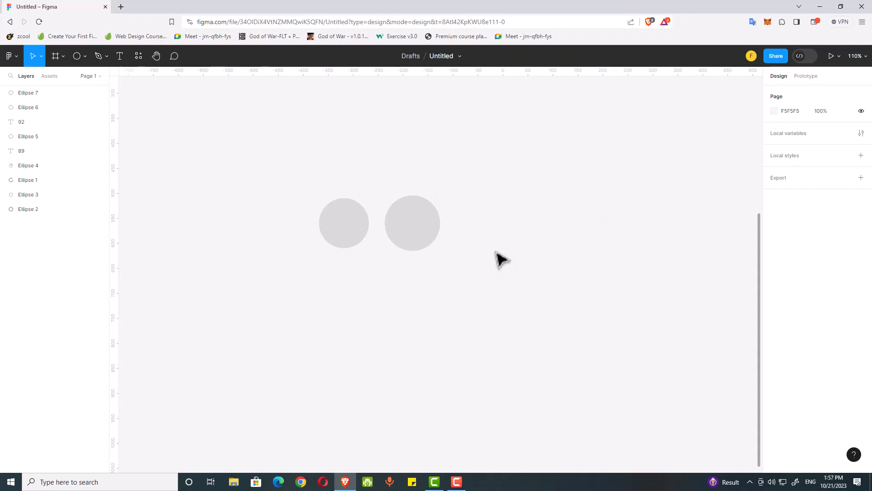
{"action": "left_click_drag", "start_coordinate": [501, 258], "coordinate": [395, 172]}
{"action": "left_click", "coordinate": [311, 163]}
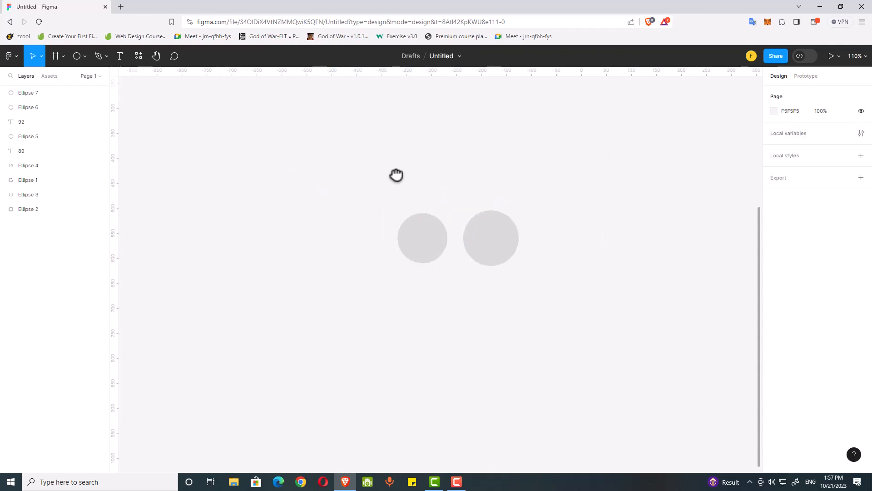
{"action": "left_click_drag", "start_coordinate": [331, 158], "coordinate": [648, 342]}
{"action": "key", "text": "Delete"}
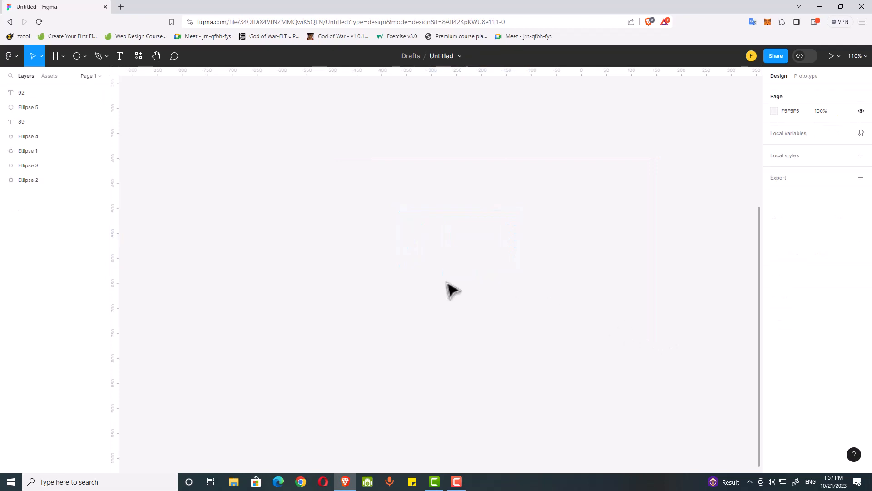
- Draw a perfect circle about 216 × 216 on the empty canvas below the existing charts and shift it slightly down
{"action": "key", "text": "o"}
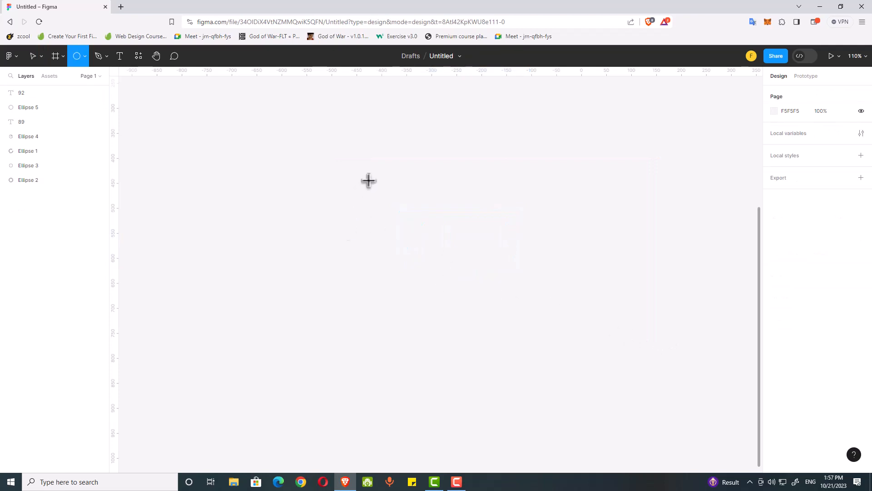
{"action": "left_click_drag", "start_coordinate": [349, 153], "coordinate": [403, 206]}
{"action": "left_click_drag", "start_coordinate": [464, 228], "coordinate": [602, 354]}
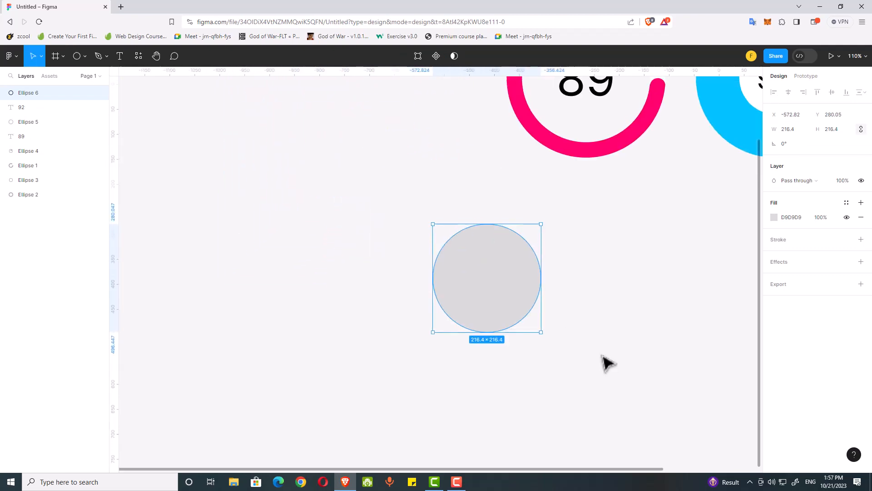
{"action": "left_click", "coordinate": [572, 305]}
{"action": "scroll", "coordinate": [568, 308], "scroll_direction": "up", "scroll_amount": 4}
{"action": "left_click_drag", "start_coordinate": [473, 304], "coordinate": [502, 289]}
{"action": "left_click", "coordinate": [479, 189]}
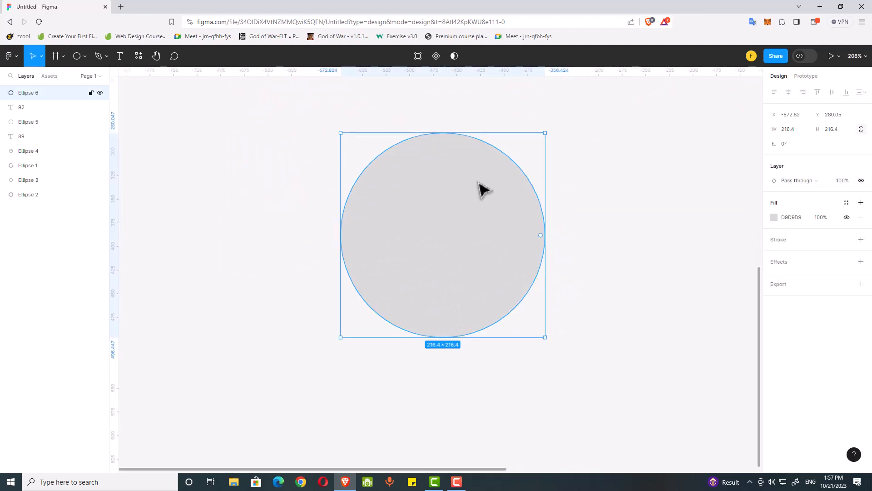
{"action": "left_click_drag", "start_coordinate": [479, 189], "coordinate": [470, 211]}
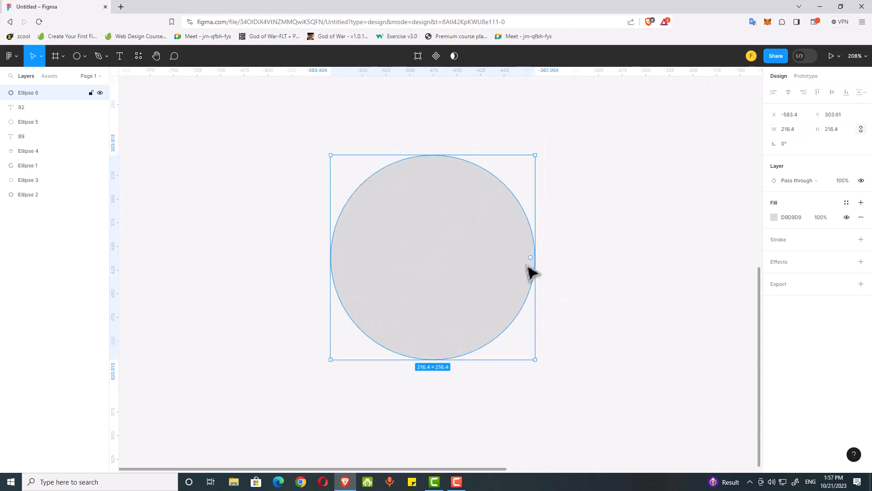
- Turn the gray circle into an open arc with a sweep of about 91.6%, leaving a wedge-shaped gap
{"action": "left_click", "coordinate": [609, 249]}
{"action": "left_click", "coordinate": [504, 249]}
{"action": "left_click_drag", "start_coordinate": [531, 258], "coordinate": [502, 224]}
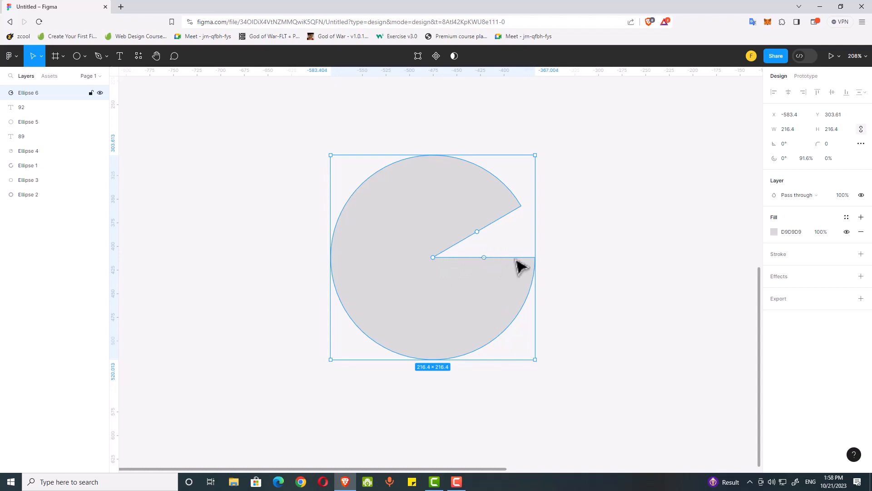
- Try rotating the gap by moving the arc's start to about 50°, and undo that change
{"action": "left_click_drag", "start_coordinate": [484, 257], "coordinate": [526, 251]}
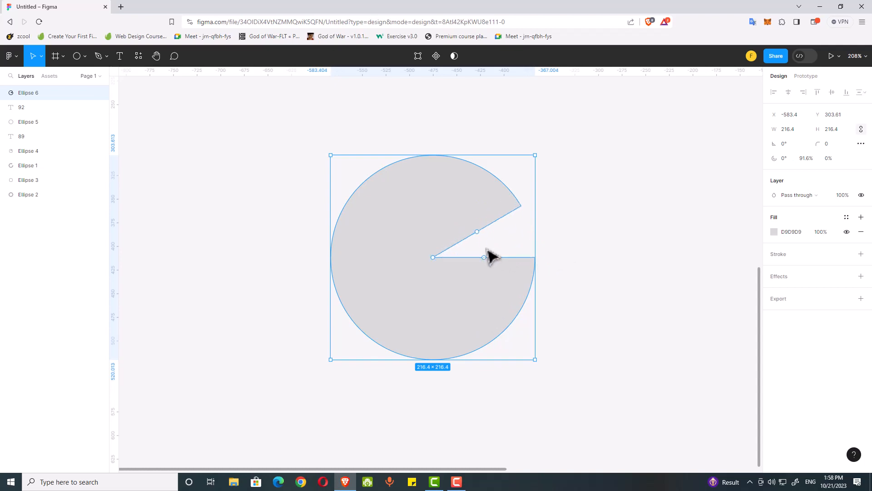
{"action": "left_click_drag", "start_coordinate": [484, 257], "coordinate": [467, 297]}
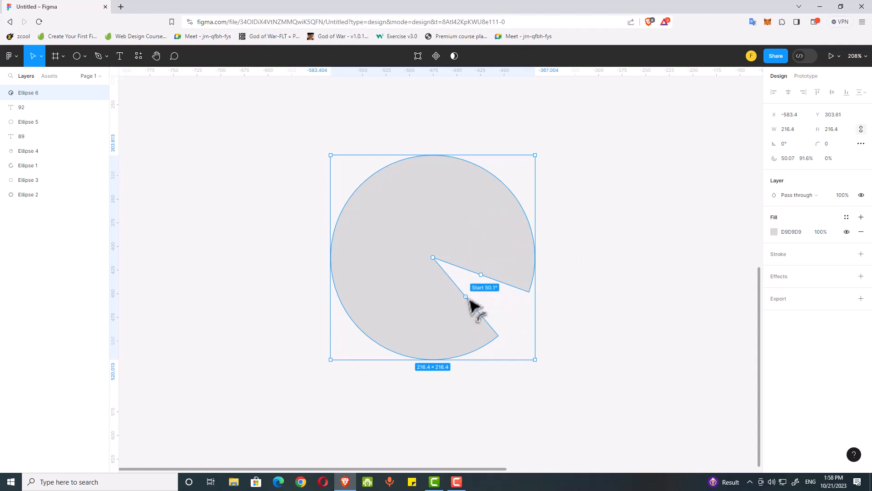
{"action": "key", "text": "ctrl+z"}
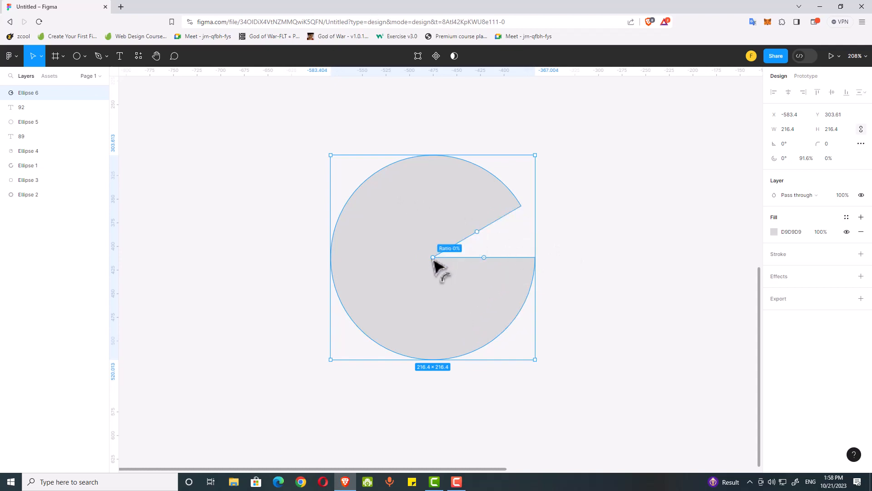
- Hollow the arc into a thin ring with a ratio of about 82.75% and reduce its sweep to 75%
{"action": "left_click_drag", "start_coordinate": [433, 257], "coordinate": [352, 283]}
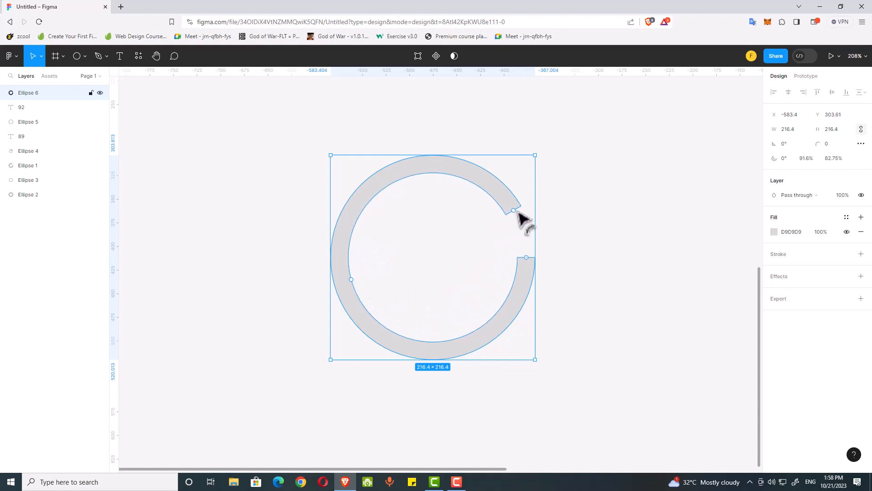
{"action": "left_click_drag", "start_coordinate": [514, 211], "coordinate": [434, 173]}
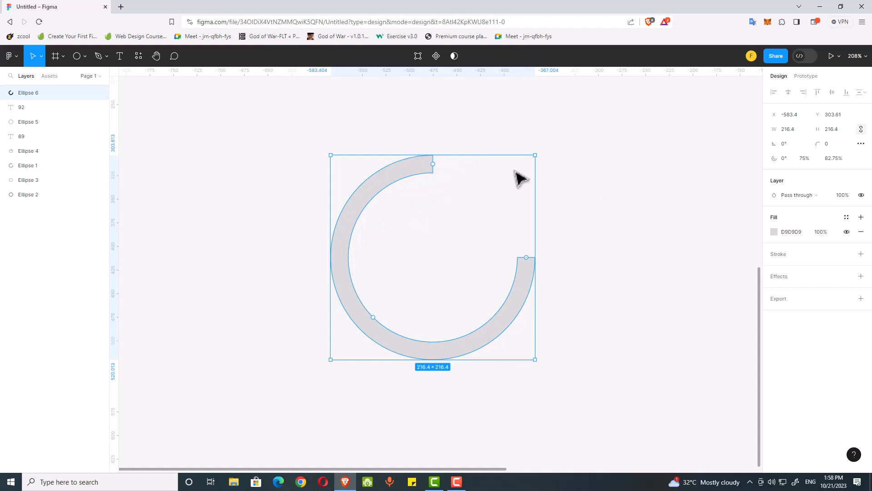
{"action": "left_click", "coordinate": [611, 203]}
{"action": "left_click", "coordinate": [404, 177]}
{"action": "left_click", "coordinate": [604, 200]}
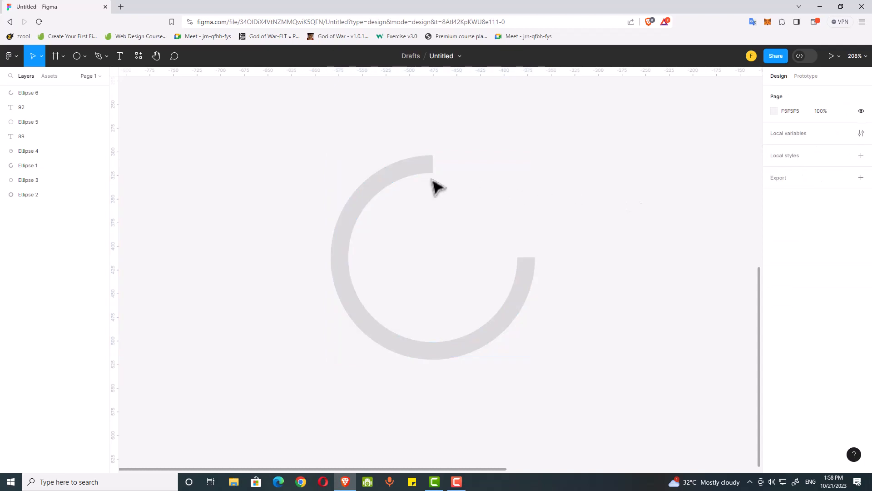
- Raise the ring's arc start angle stepwise to 13° and bring it back to 0°
{"action": "left_click", "coordinate": [432, 176]}
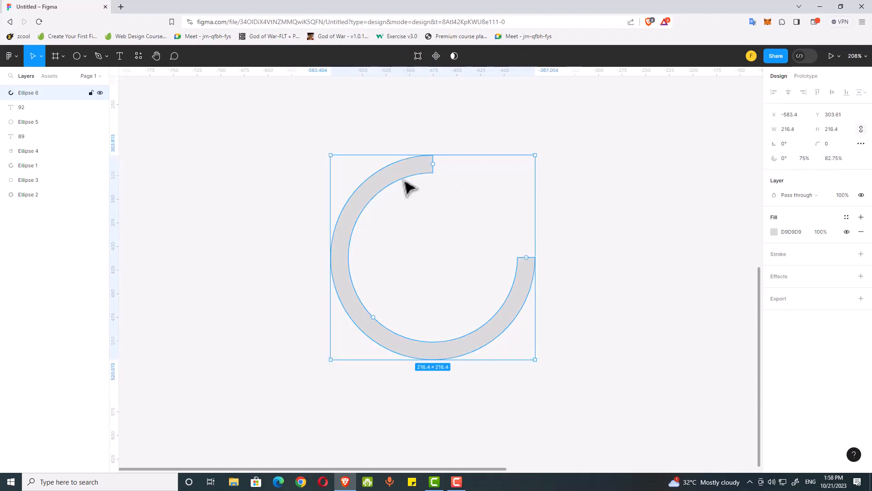
{"action": "left_click", "coordinate": [784, 159]}
{"action": "key", "text": "Up"}
{"action": "key", "text": "Up"}
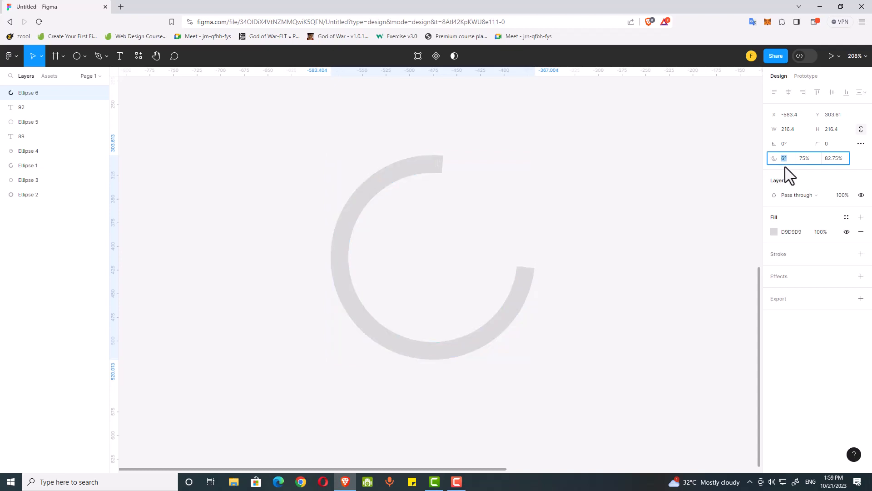
{"action": "key", "text": "Up"}
{"action": "key", "text": "Up"}
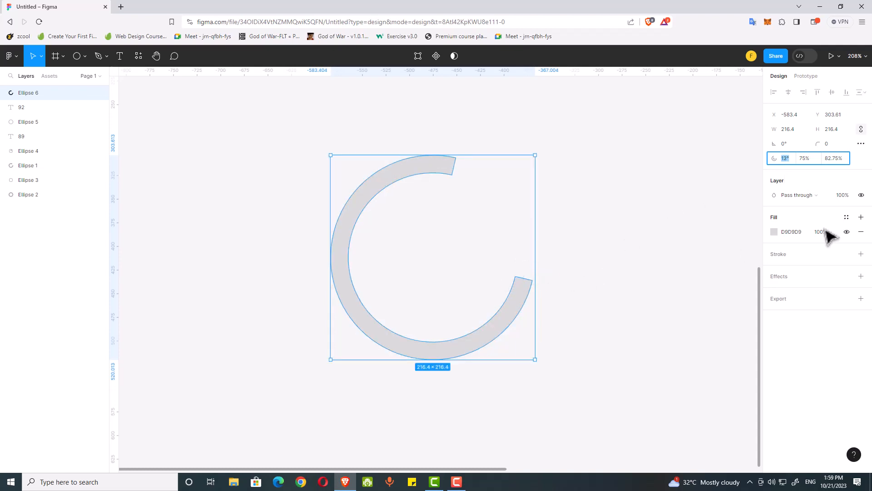
{"action": "key", "text": "Down"}
{"action": "key", "text": "Down"}
{"action": "key", "text": "Down"}
{"action": "key", "text": "Down"}
{"action": "key", "text": "Down"}
{"action": "key", "text": "Down"}
{"action": "key", "text": "Down"}
{"action": "key", "text": "Down"}
{"action": "key", "text": "Down"}
{"action": "key", "text": "Down"}
{"action": "key", "text": "Down"}
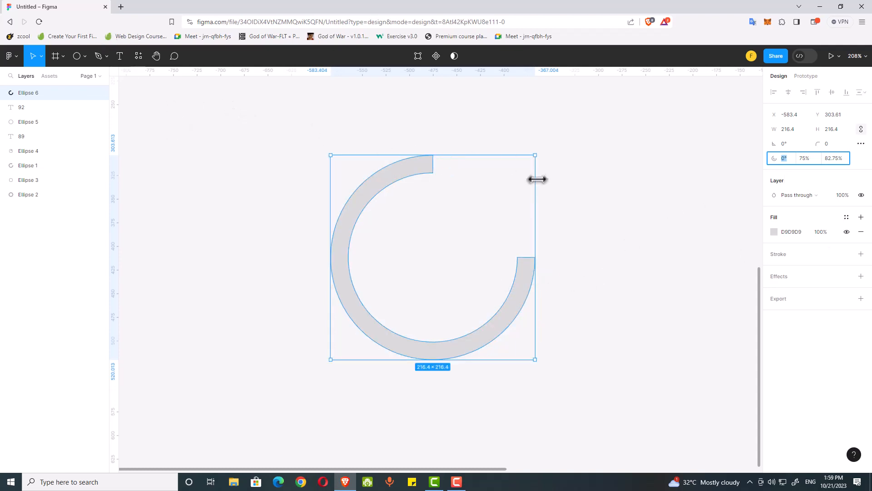
- Draw a horizontal line about 175 long and place it so it runs from the ring's center out through the arc's start
{"action": "left_click", "coordinate": [82, 57]}
{"action": "left_click", "coordinate": [83, 91]}
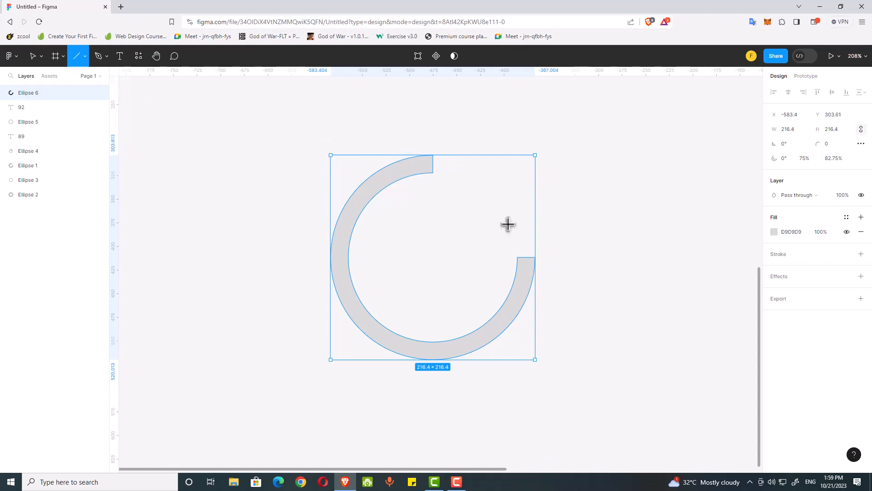
{"action": "left_click_drag", "start_coordinate": [517, 257], "coordinate": [682, 257]}
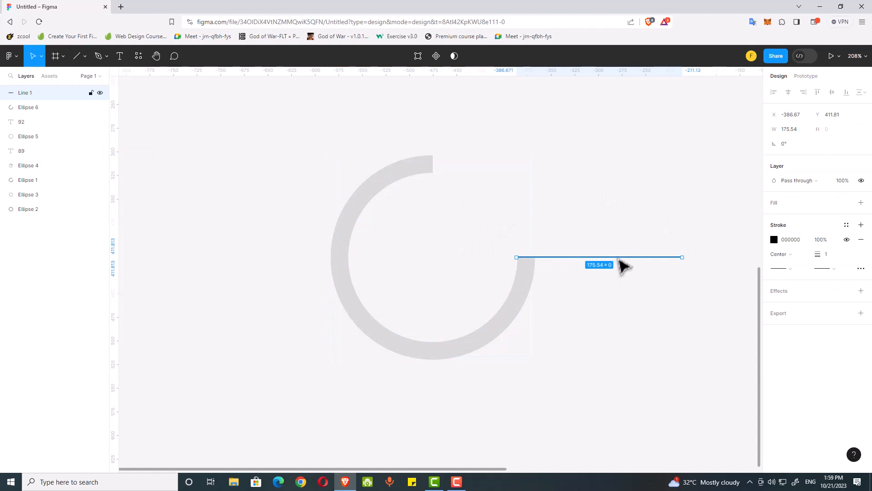
{"action": "left_click_drag", "start_coordinate": [620, 263], "coordinate": [537, 268]}
{"action": "left_click", "coordinate": [600, 203]}
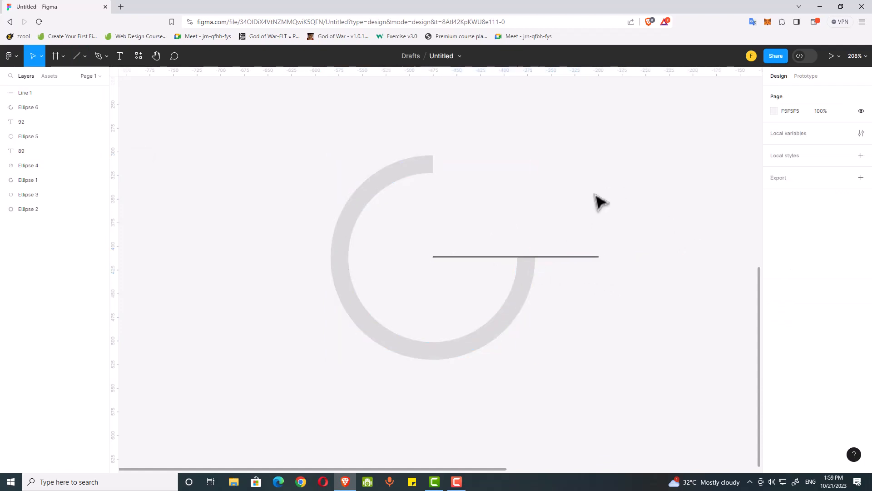
{"action": "left_click", "coordinate": [584, 258]}
{"action": "left_click", "coordinate": [555, 280]}
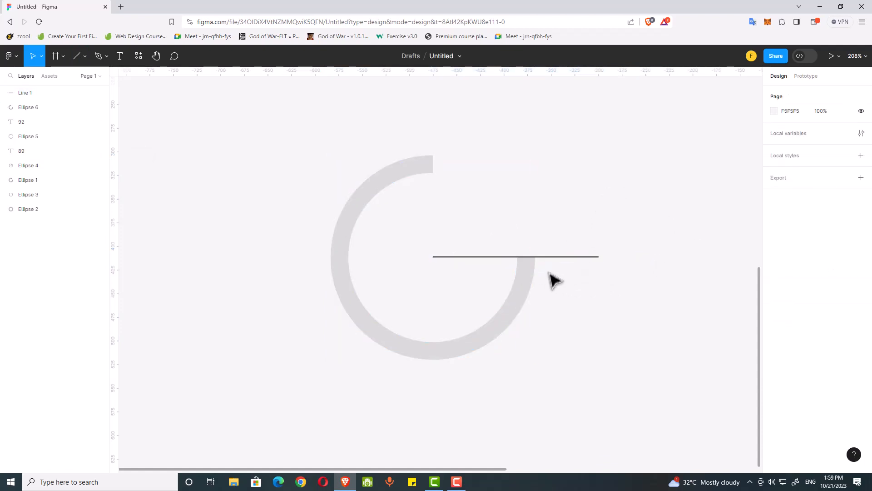
- Add a text label "0" at the outer end of the horizontal line
{"action": "left_click", "coordinate": [119, 56]}
{"action": "left_click", "coordinate": [589, 245]}
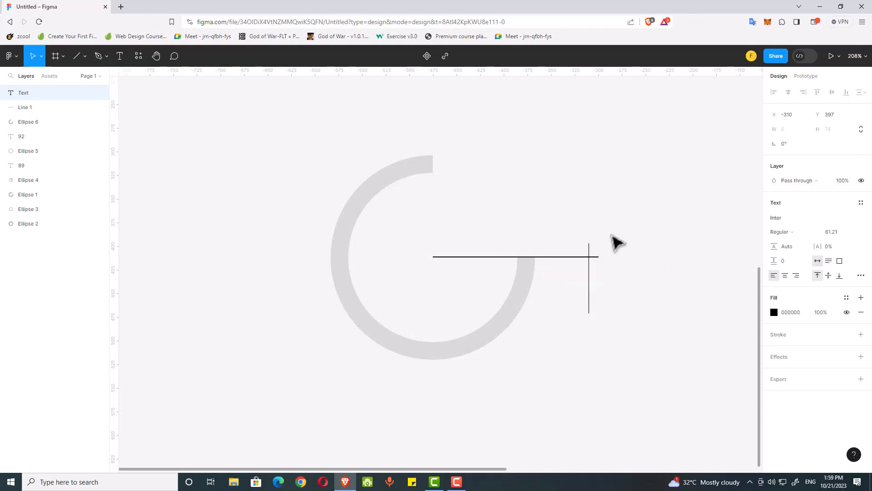
{"action": "type", "text": "0"}
{"action": "key", "text": "Escape"}
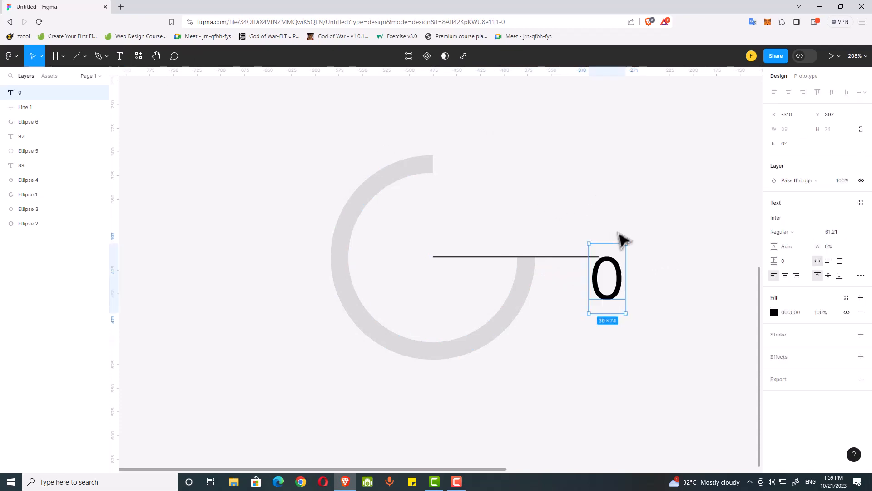
- Move the "0" label up above the horizontal line's outer end and scale it down to sit just over the line
{"action": "left_click_drag", "start_coordinate": [622, 288], "coordinate": [613, 243]}
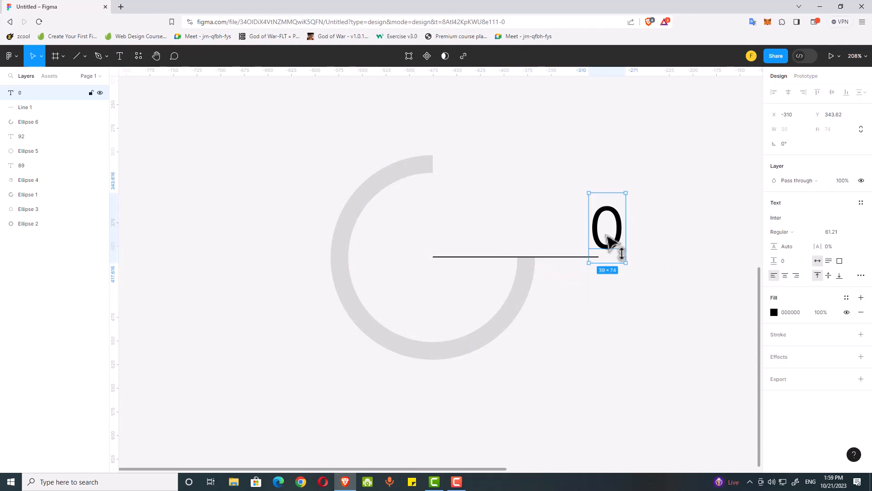
{"action": "left_click", "coordinate": [676, 235]}
{"action": "left_click", "coordinate": [626, 239]}
{"action": "key", "text": "k"}
{"action": "left_click_drag", "start_coordinate": [624, 224], "coordinate": [600, 244]}
{"action": "left_click", "coordinate": [639, 254]}
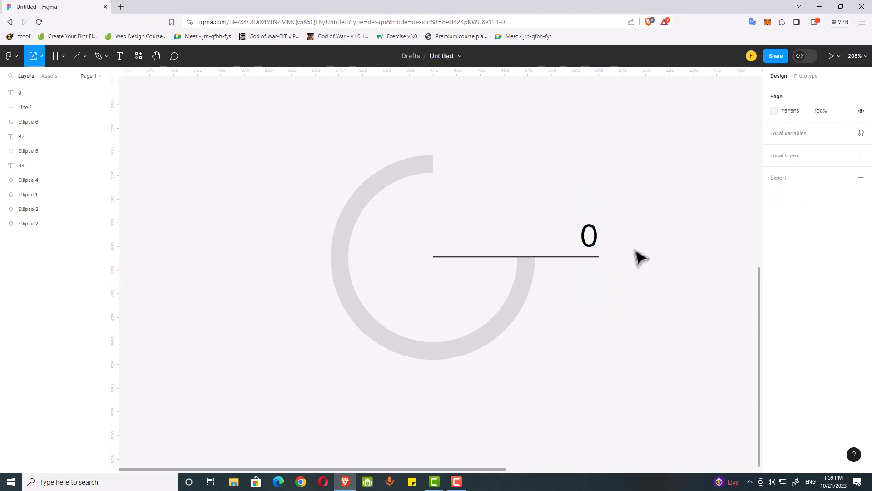
- Raise the ring's arc start angle stepwise to 23° and return it to 0°
{"action": "left_click", "coordinate": [532, 289]}
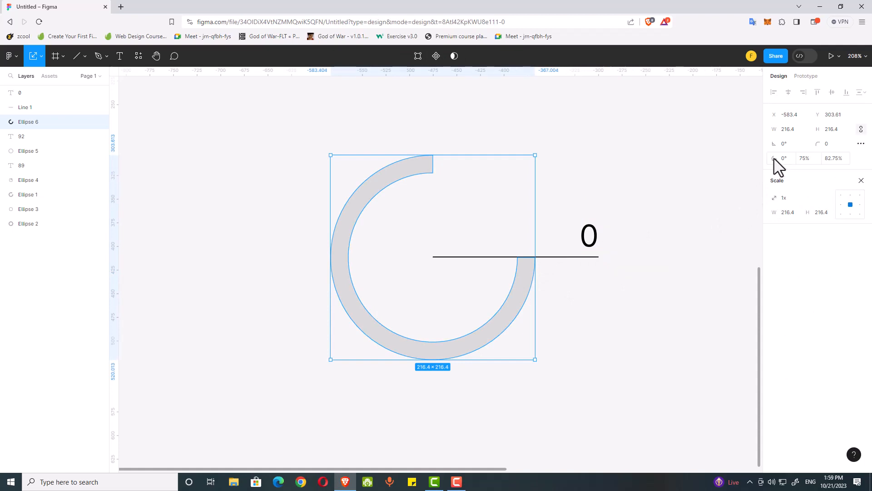
{"action": "key", "text": "Up"}
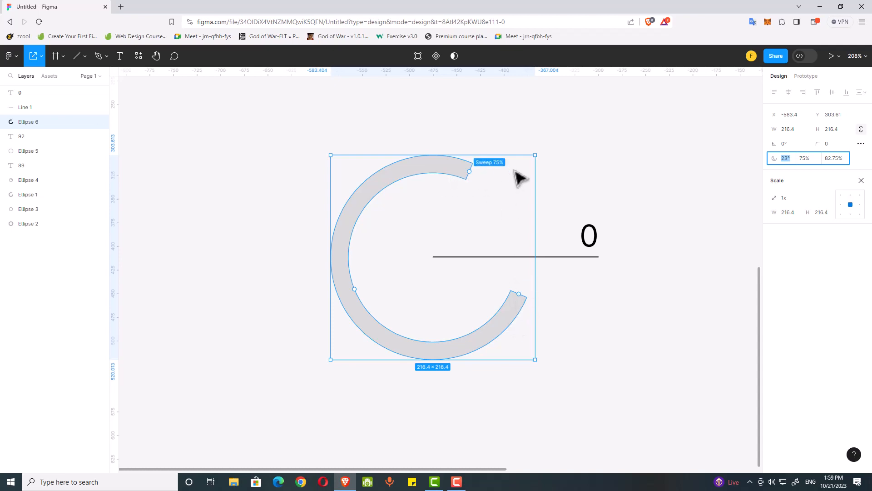
{"action": "left_click", "coordinate": [610, 190]}
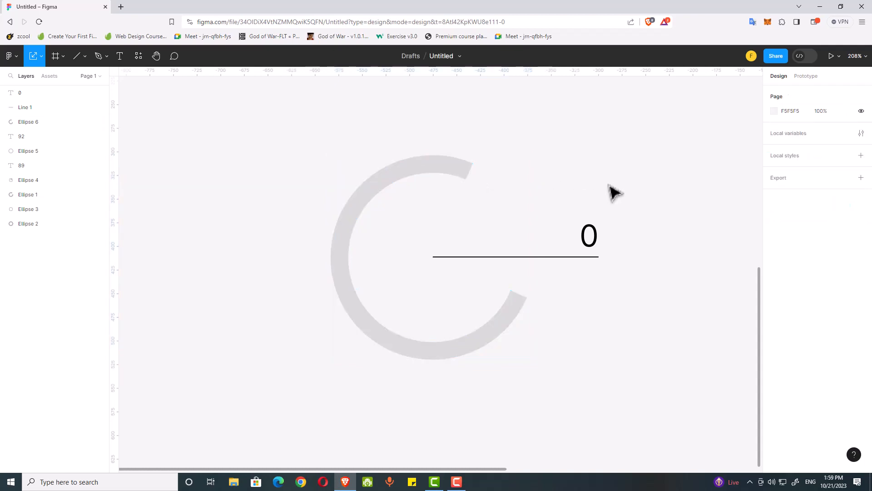
{"action": "left_click", "coordinate": [572, 261]}
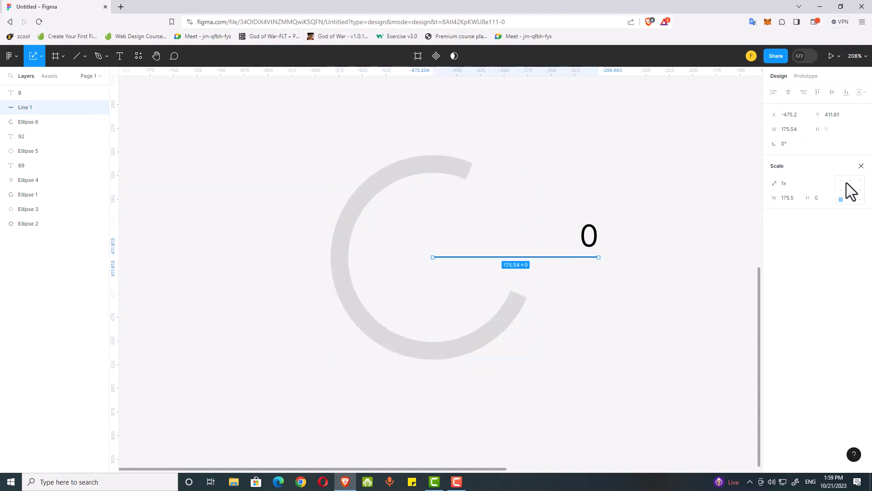
{"action": "left_click", "coordinate": [493, 332]}
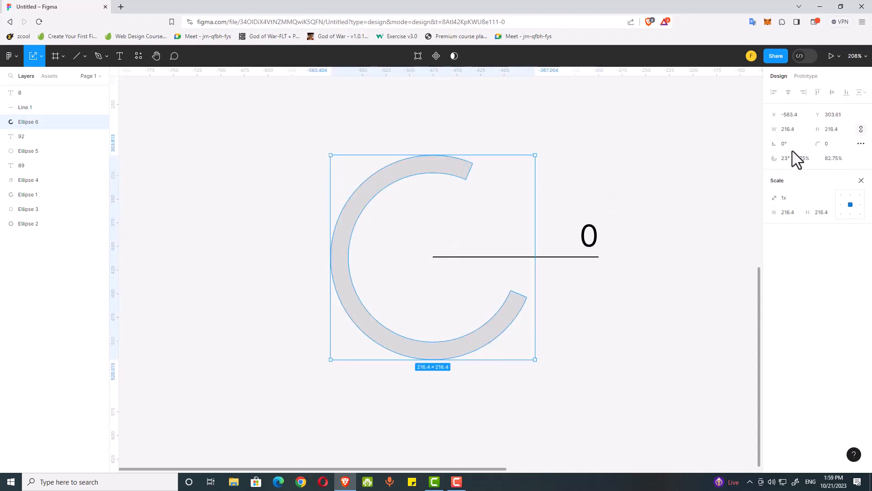
{"action": "type", "text": "0"}
{"action": "key", "text": "Return"}
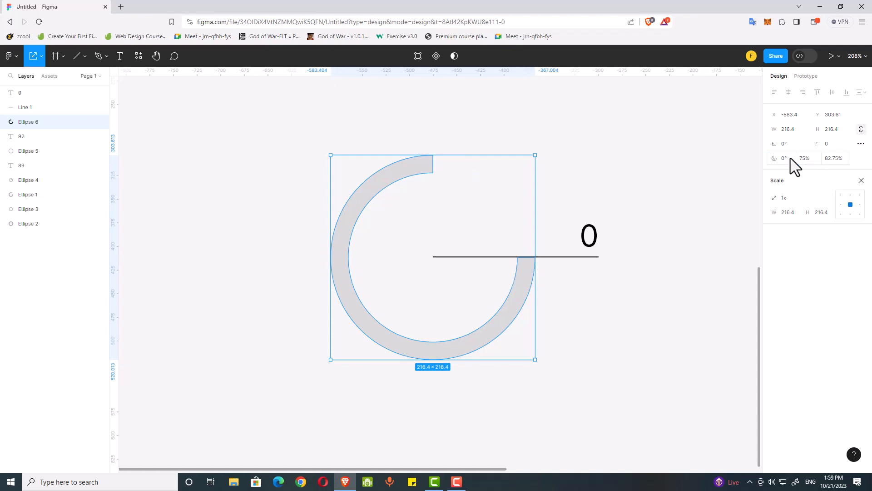
{"action": "left_click", "coordinate": [680, 147]}
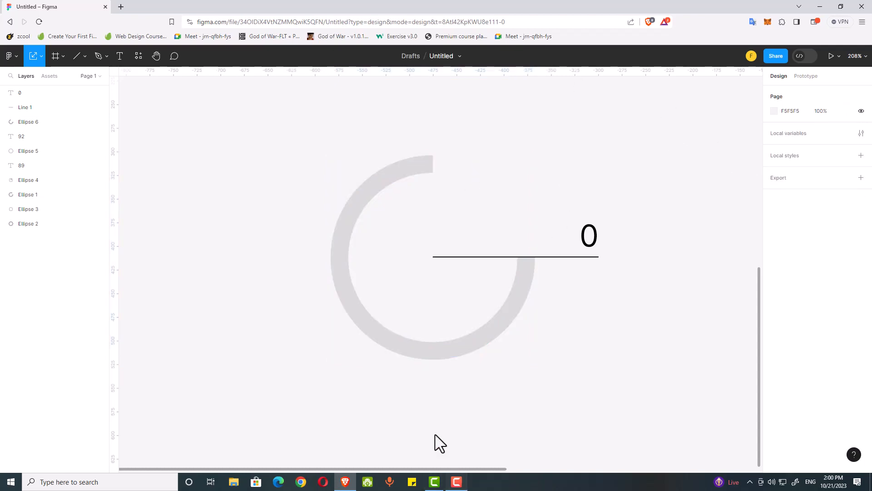
- Raise the ring's ratio stepwise to 95.75% to thin its band
{"action": "left_click", "coordinate": [377, 325]}
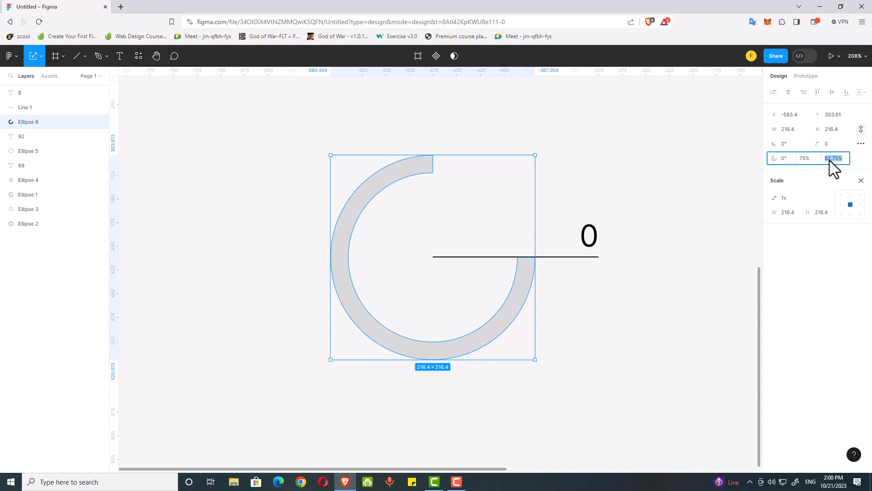
{"action": "key", "text": "Up"}
{"action": "key", "text": "Up"}
{"action": "key", "text": "Up"}
{"action": "key", "text": "Up"}
{"action": "key", "text": "Up"}
{"action": "key", "text": "Up"}
{"action": "key", "text": "Up"}
{"action": "key", "text": "Up"}
{"action": "key", "text": "Up"}
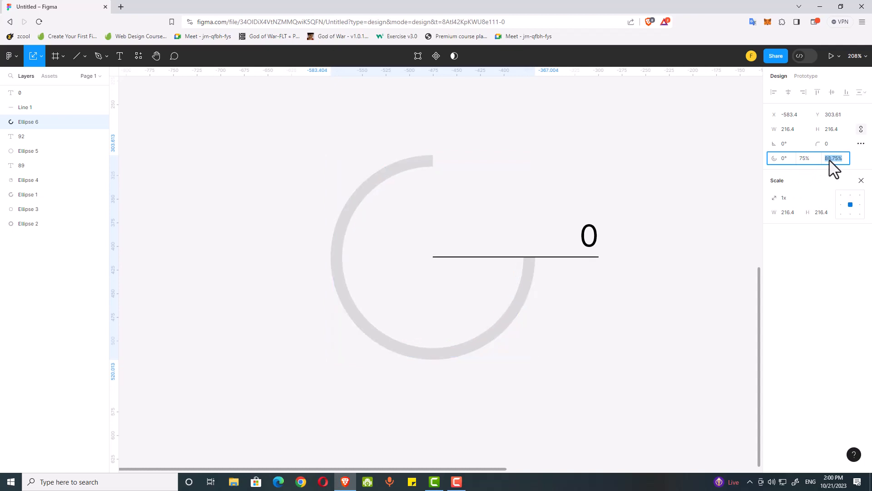
{"action": "key", "text": "Up"}
{"action": "key", "text": "Up"}
{"action": "key", "text": "Up"}
{"action": "key", "text": "Up"}
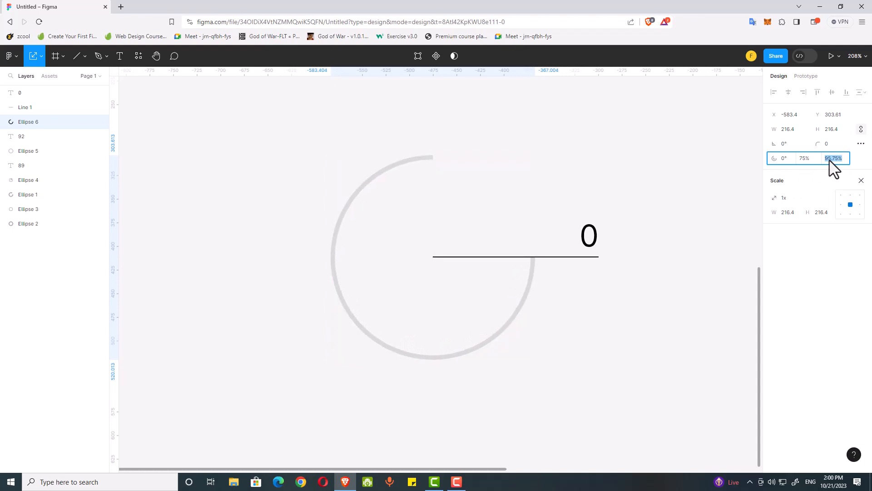
- Lower the ring's ratio stepwise to 15.75% to thicken its band
{"action": "key", "text": "Down"}
{"action": "key", "text": "Down"}
{"action": "key", "text": "Down"}
{"action": "key", "text": "Down"}
{"action": "key", "text": "Down"}
{"action": "key", "text": "Down"}
{"action": "key", "text": "Down"}
{"action": "key", "text": "Down"}
{"action": "key", "text": "Down"}
{"action": "key", "text": "Down"}
{"action": "key", "text": "Down"}
{"action": "key", "text": "Down"}
{"action": "key", "text": "Down"}
{"action": "key", "text": "Down"}
{"action": "key", "text": "Down"}
{"action": "key", "text": "Down"}
{"action": "key", "text": "Down"}
{"action": "key", "text": "Down"}
{"action": "key", "text": "Down"}
{"action": "key", "text": "Down"}
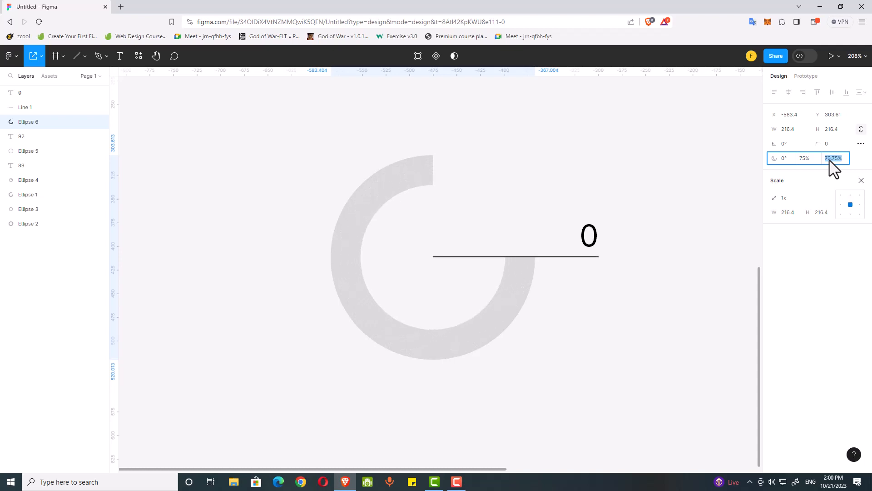
{"action": "key", "text": "Down"}
{"action": "key", "text": "Down"}
{"action": "key", "text": "Down"}
{"action": "key", "text": "Down"}
{"action": "key", "text": "Down"}
{"action": "key", "text": "Down"}
{"action": "key", "text": "Down"}
{"action": "key", "text": "Down"}
{"action": "key", "text": "Down"}
{"action": "key", "text": "Down"}
{"action": "key", "text": "Down"}
{"action": "key", "text": "Down"}
{"action": "key", "text": "Down"}
{"action": "key", "text": "Down"}
{"action": "key", "text": "Down"}
{"action": "key", "text": "Down"}
{"action": "key", "text": "Down"}
{"action": "key", "text": "Down"}
{"action": "key", "text": "Down"}
{"action": "key", "text": "Down"}
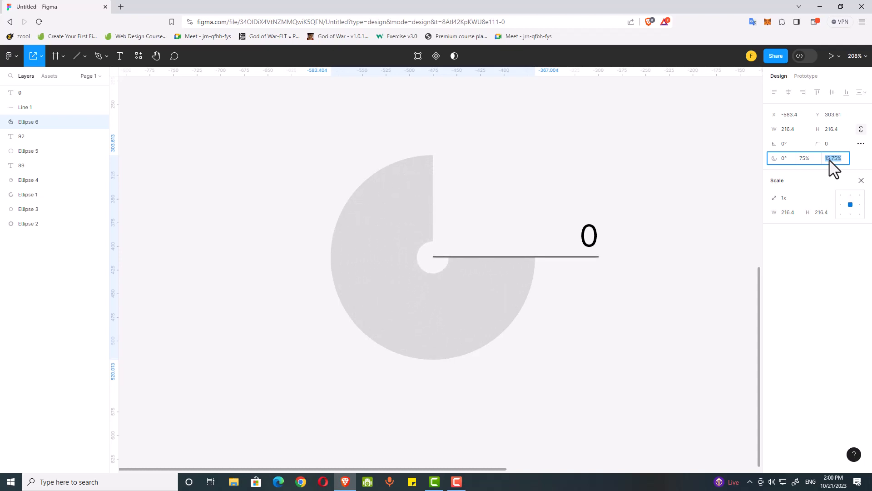
- Increase the ring's ratio stepwise, try 0%, and settle on a ratio of 99%
{"action": "key", "text": "Up"}
{"action": "key", "text": "Up"}
{"action": "key", "text": "Up"}
{"action": "key", "text": "Up"}
{"action": "key", "text": "Up"}
{"action": "key", "text": "Up"}
{"action": "key", "text": "Up"}
{"action": "key", "text": "Up"}
{"action": "key", "text": "Up"}
{"action": "key", "text": "Up"}
{"action": "key", "text": "Up"}
{"action": "key", "text": "Up"}
{"action": "key", "text": "Up"}
{"action": "key", "text": "Up"}
{"action": "key", "text": "Up"}
{"action": "key", "text": "Up"}
{"action": "key", "text": "Up"}
{"action": "key", "text": "Up"}
{"action": "key", "text": "Up"}
{"action": "key", "text": "Up"}
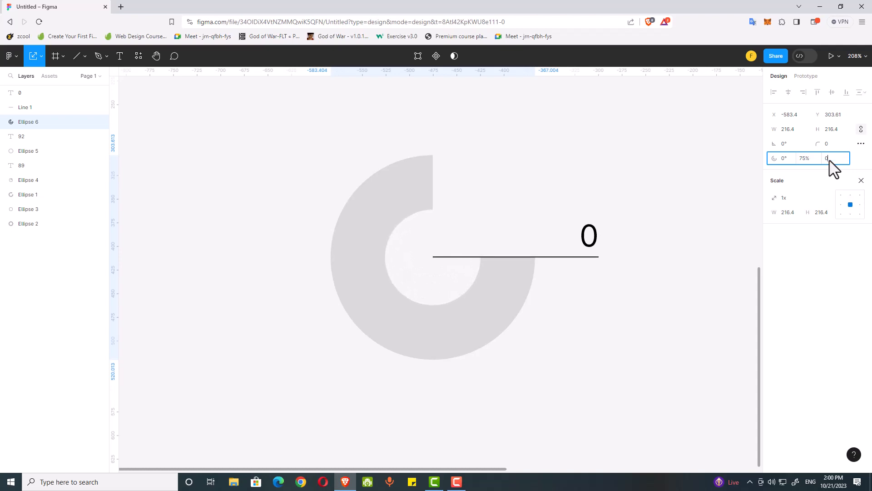
{"action": "key", "text": "Return"}
{"action": "left_click", "coordinate": [831, 158]}
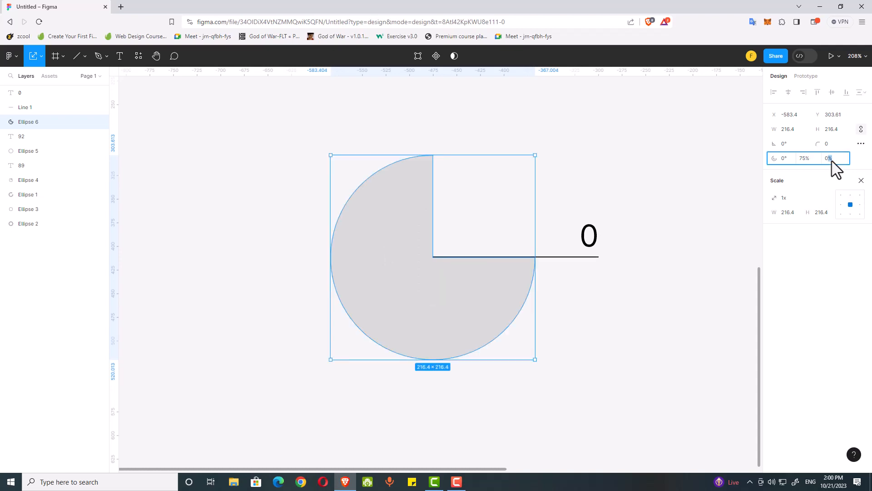
{"action": "key", "text": "Return"}
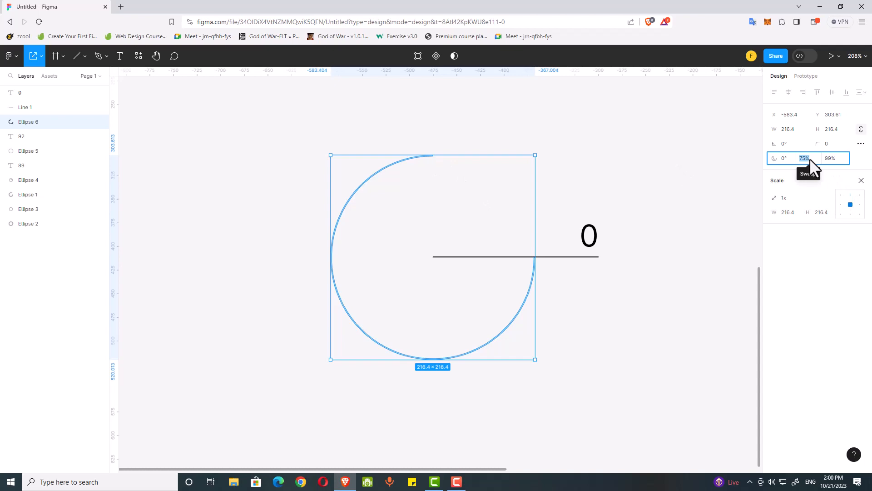
- Set the thin arc's sweep to 0% and raise it to 10%
{"action": "type", "text": "0"}
{"action": "key", "text": "Return"}
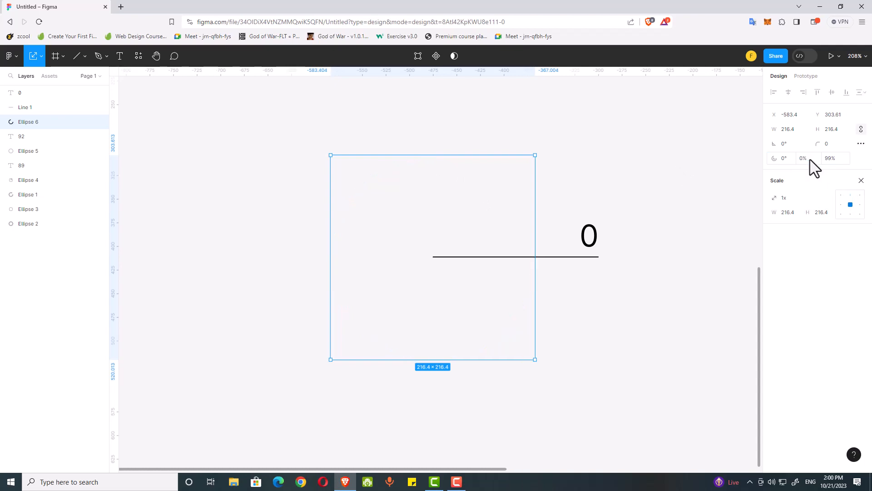
{"action": "left_click", "coordinate": [803, 158]}
{"action": "type", "text": "10"}
{"action": "key", "text": "Return"}
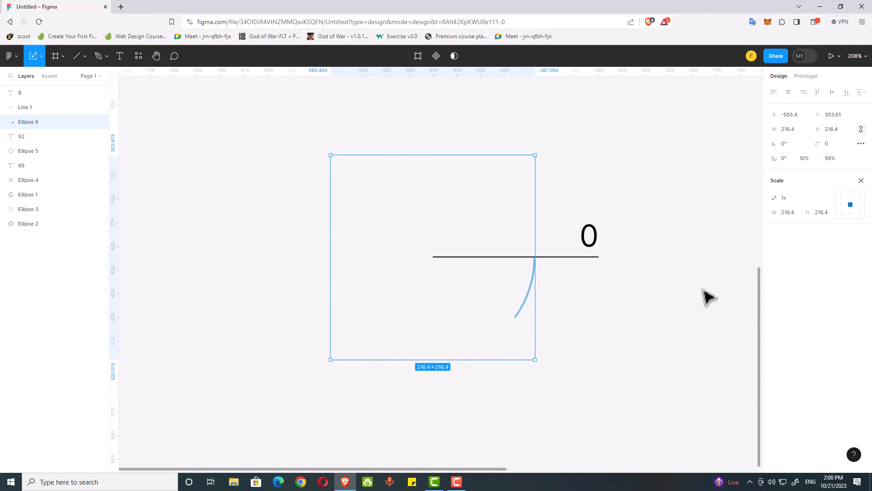
{"action": "left_click", "coordinate": [563, 335]}
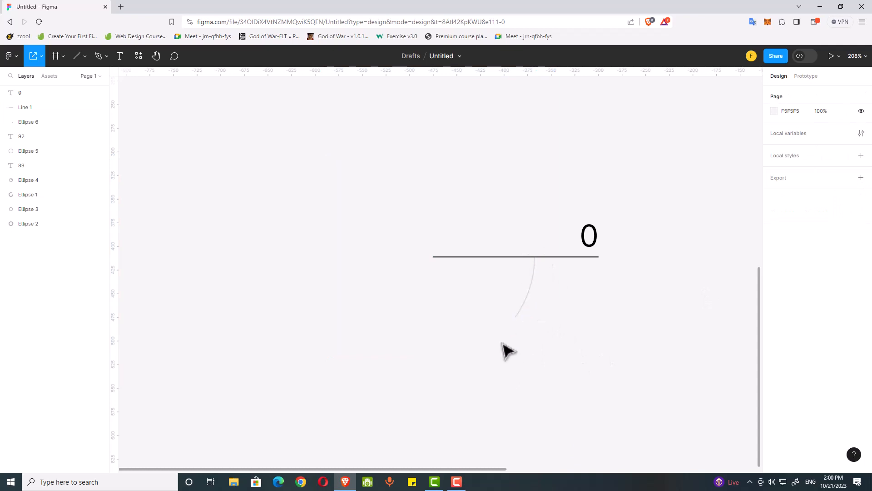
- Select the short thin arc below the horizontal line and set its sweep to 20%
{"action": "left_click", "coordinate": [551, 268]}
{"action": "left_click", "coordinate": [535, 288]}
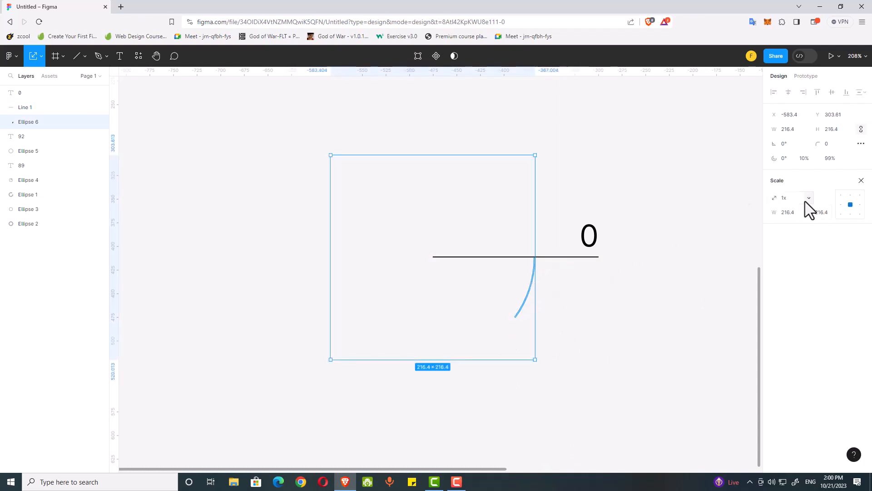
{"action": "left_click", "coordinate": [808, 159]}
{"action": "type", "text": "20"}
{"action": "key", "text": "Return"}
{"action": "left_click", "coordinate": [652, 336]}
- Draw a circle about 163 across below the existing arc and cut it to its upper half with a sweep of -50%
{"action": "left_click_drag", "start_coordinate": [589, 323], "coordinate": [509, 196]}
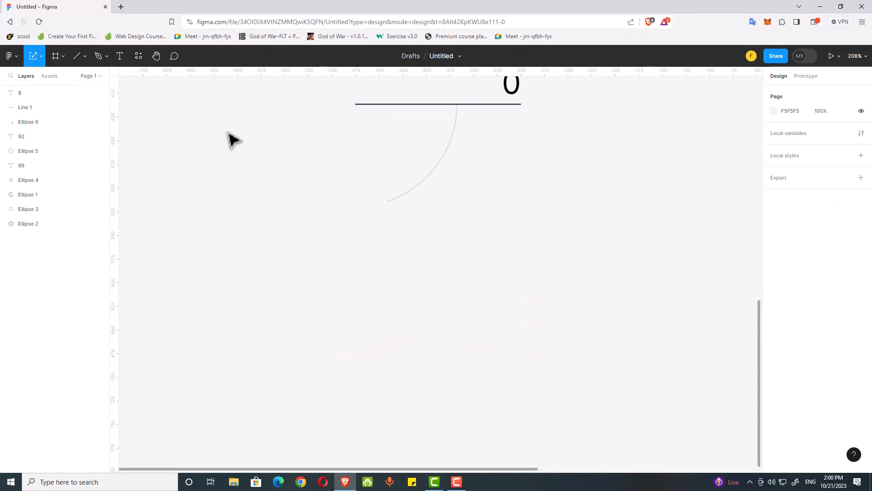
{"action": "key", "text": "o"}
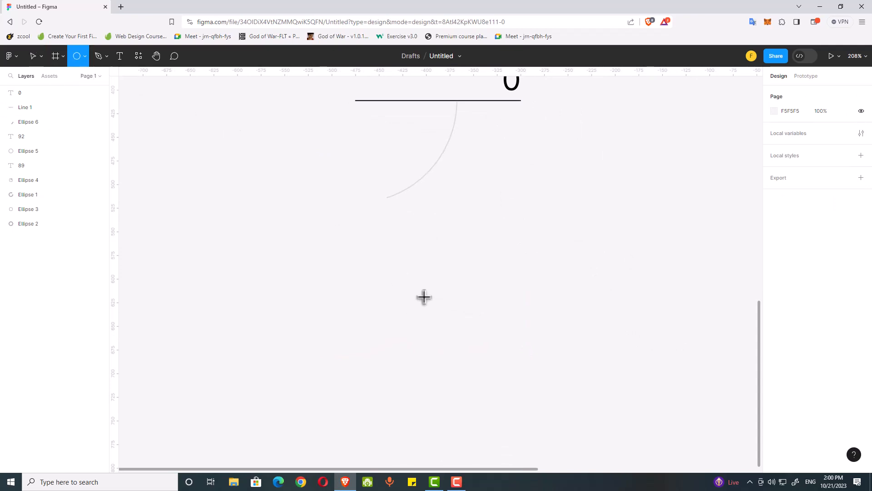
{"action": "mouse_move", "coordinate": [275, 245]}
{"action": "left_mouse_down"}
{"action": "mouse_move", "coordinate": [356, 340]}
{"action": "mouse_move", "coordinate": [428, 398]}
{"action": "mouse_move", "coordinate": [565, 301]}
{"action": "left_mouse_up"}
{"action": "left_click", "coordinate": [547, 312]}
{"action": "scroll", "coordinate": [546, 312], "scroll_direction": "up", "scroll_amount": 1}
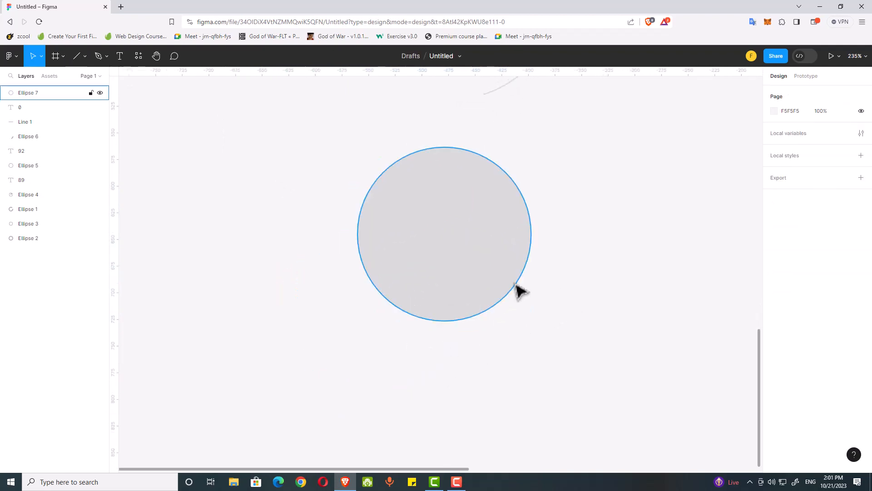
{"action": "scroll", "coordinate": [508, 273], "scroll_direction": "up", "scroll_amount": 1}
{"action": "left_click", "coordinate": [481, 257]}
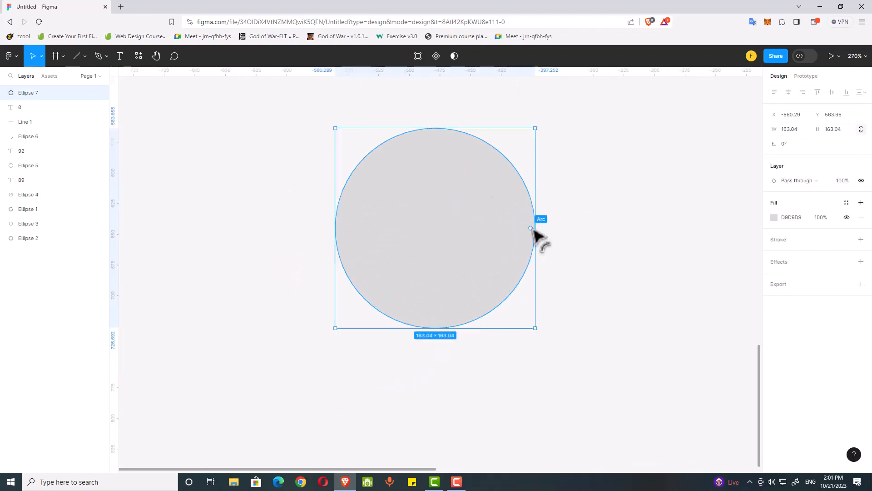
{"action": "left_click_drag", "start_coordinate": [531, 229], "coordinate": [437, 230]}
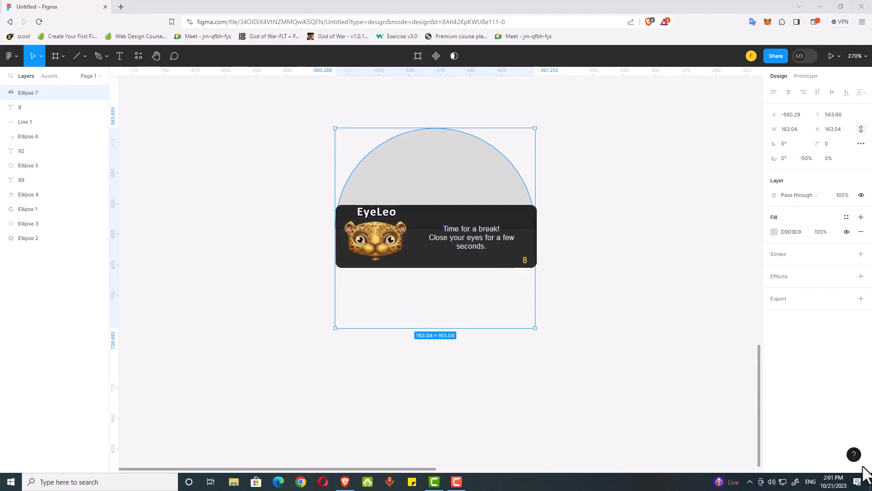
- Dismiss the EyeLeo break reminder covering the canvas
{"action": "left_click", "coordinate": [749, 482]}
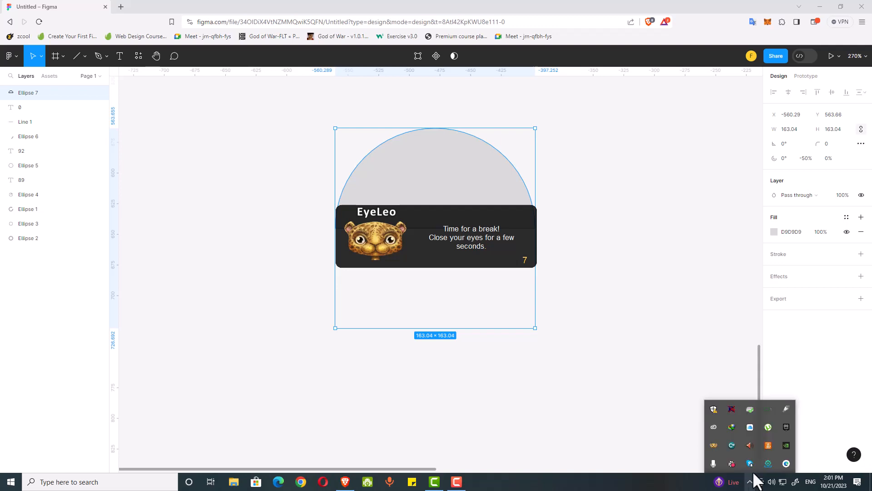
{"action": "right_click", "coordinate": [714, 442]}
{"action": "left_click", "coordinate": [735, 432]}
- Hollow the half circle to a ratio of about 74%, extend its sweep to about -89% and rotate its start to -45°
{"action": "left_click_drag", "start_coordinate": [435, 228], "coordinate": [436, 155]}
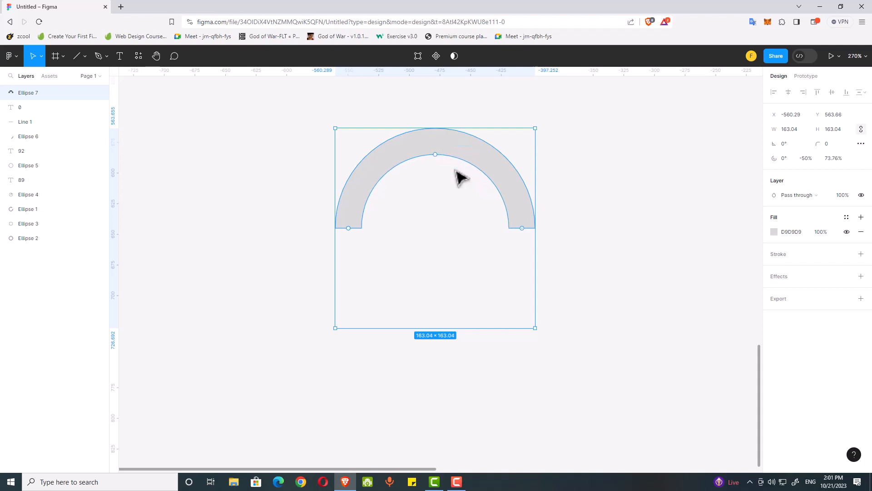
{"action": "left_click_drag", "start_coordinate": [348, 229], "coordinate": [523, 269]}
{"action": "left_click_drag", "start_coordinate": [522, 228], "coordinate": [504, 163]}
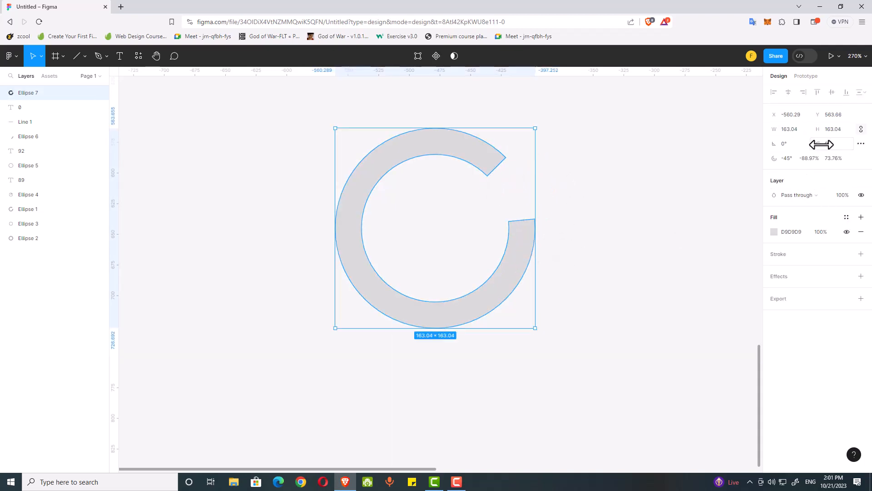
- Round the ends of the new ring with a corner radius of 42
{"action": "left_click_drag", "start_coordinate": [821, 144], "coordinate": [603, 216]}
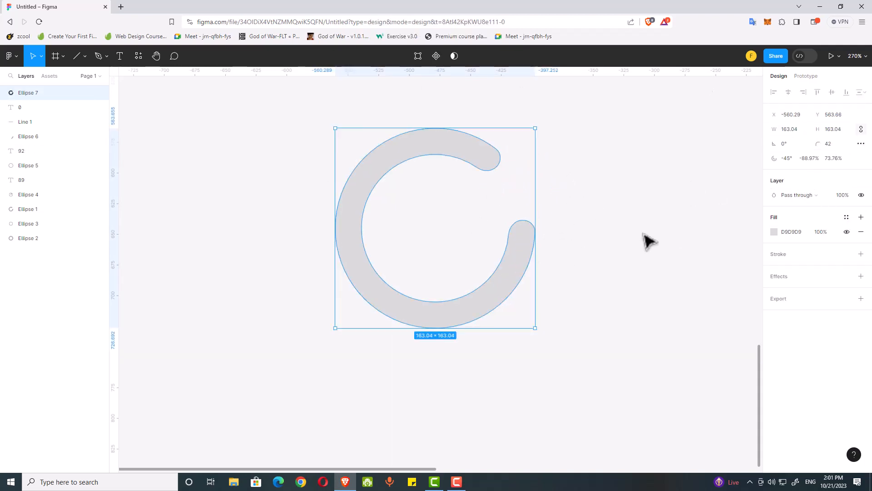
{"action": "left_click", "coordinate": [571, 245]}
{"action": "left_click_drag", "start_coordinate": [534, 257], "coordinate": [539, 265]}
- Change the rounded ring's fill to bright turquoise 22FFCA
{"action": "left_click", "coordinate": [526, 265]}
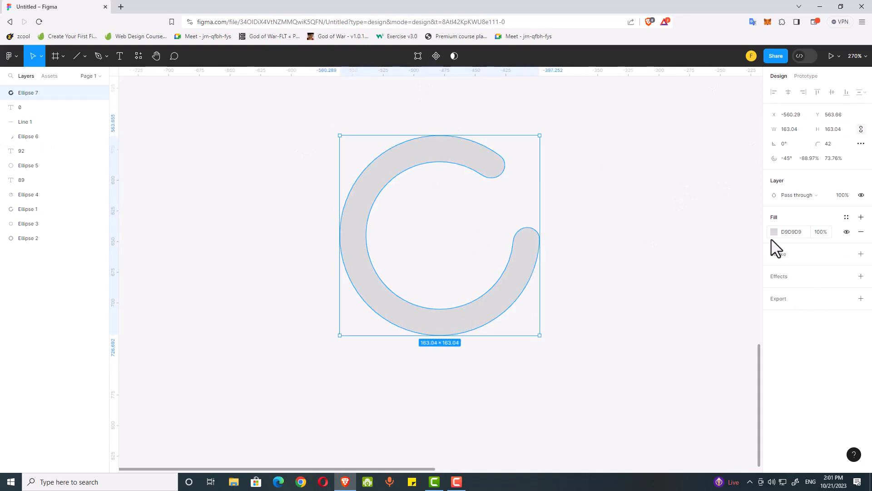
{"action": "left_click", "coordinate": [774, 232]}
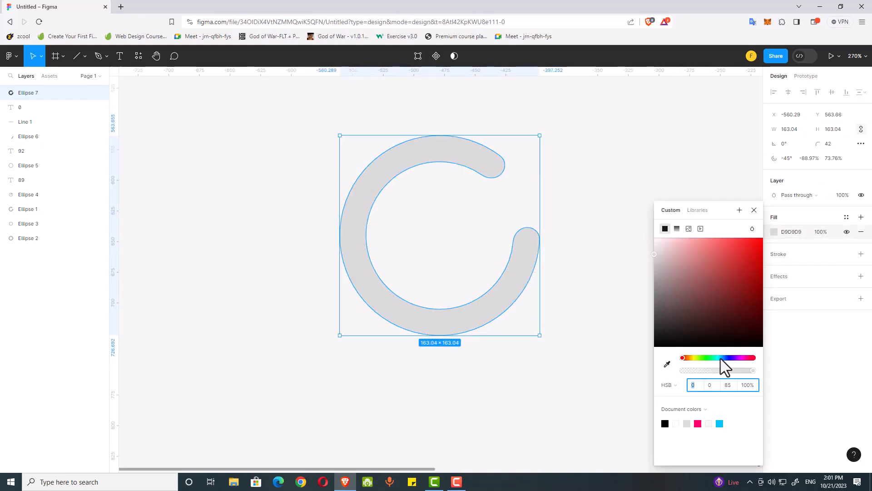
{"action": "left_click_drag", "start_coordinate": [721, 358], "coordinate": [715, 358]}
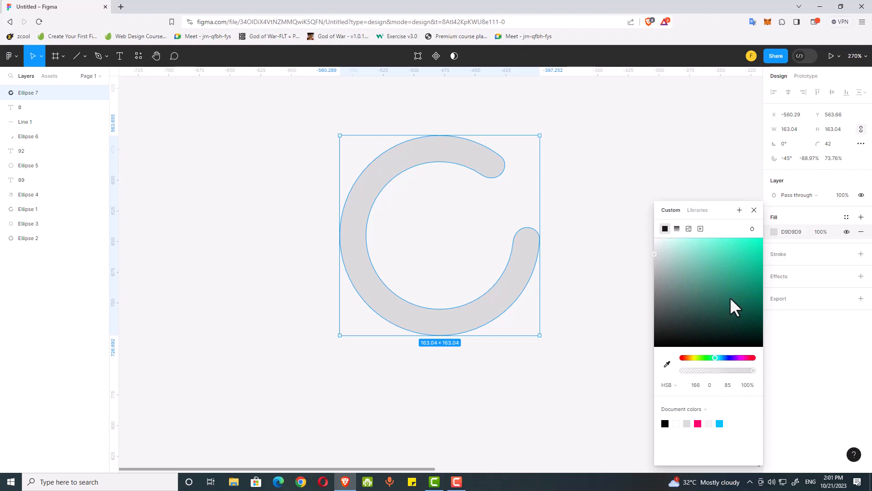
{"action": "left_click_drag", "start_coordinate": [735, 307], "coordinate": [749, 230]}
{"action": "left_click", "coordinate": [610, 169]}
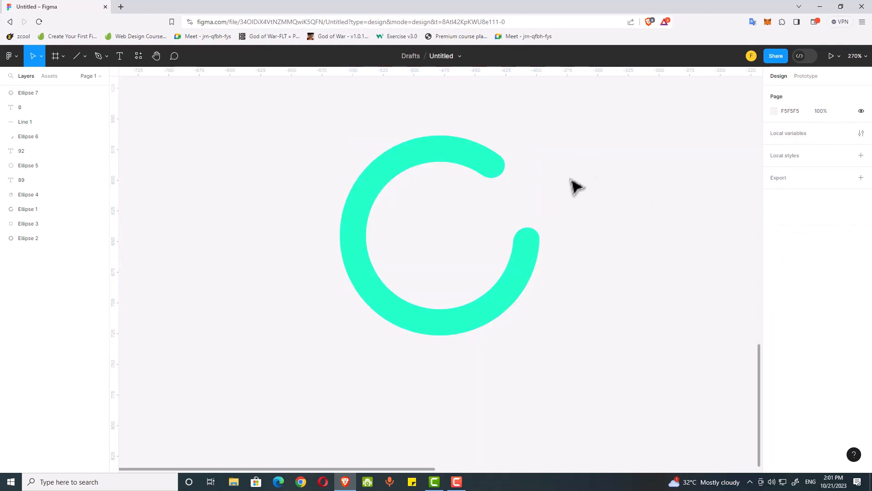
{"action": "left_click", "coordinate": [518, 175]}
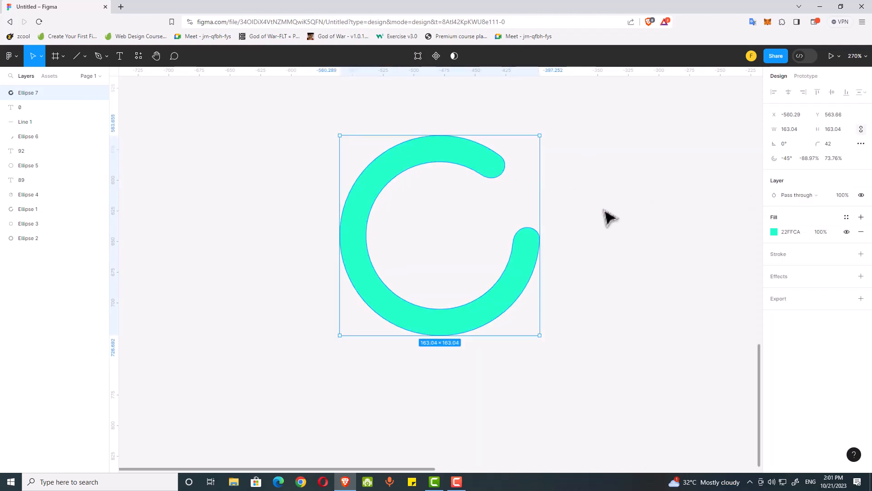
- Duplicate the turquoise ring in place and extend the copy's sweep to 100% so it forms a full ring
{"action": "key", "text": "ctrl+d"}
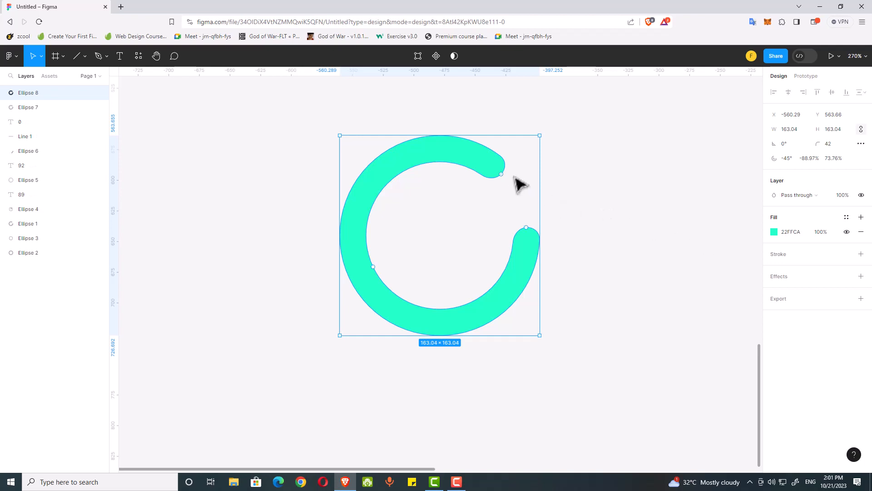
{"action": "left_click_drag", "start_coordinate": [502, 174], "coordinate": [530, 232]}
{"action": "mouse_move", "coordinate": [511, 285]}
{"action": "left_mouse_down"}
{"action": "mouse_move", "coordinate": [527, 235]}
{"action": "mouse_move", "coordinate": [535, 237]}
{"action": "left_mouse_up"}
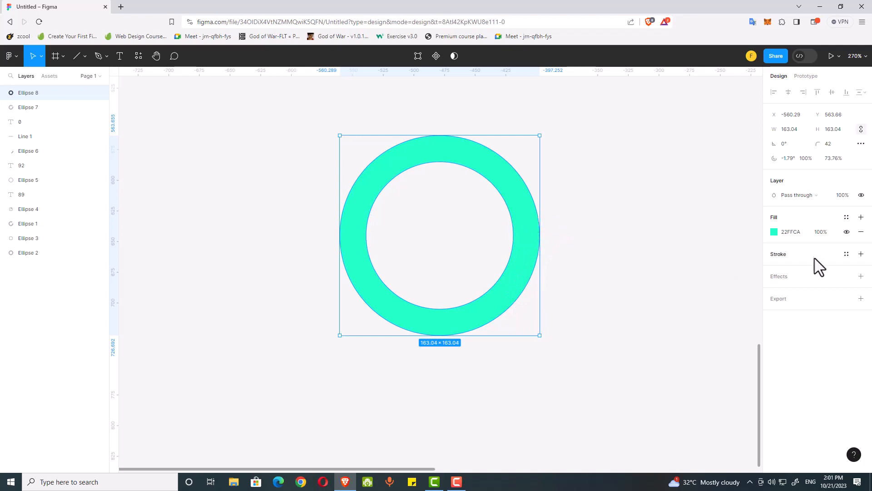
- Fill the full ring with white FFFFFF and send it behind the turquoise arc
{"action": "left_click", "coordinate": [774, 232]}
{"action": "left_click_drag", "start_coordinate": [697, 265], "coordinate": [615, 184]}
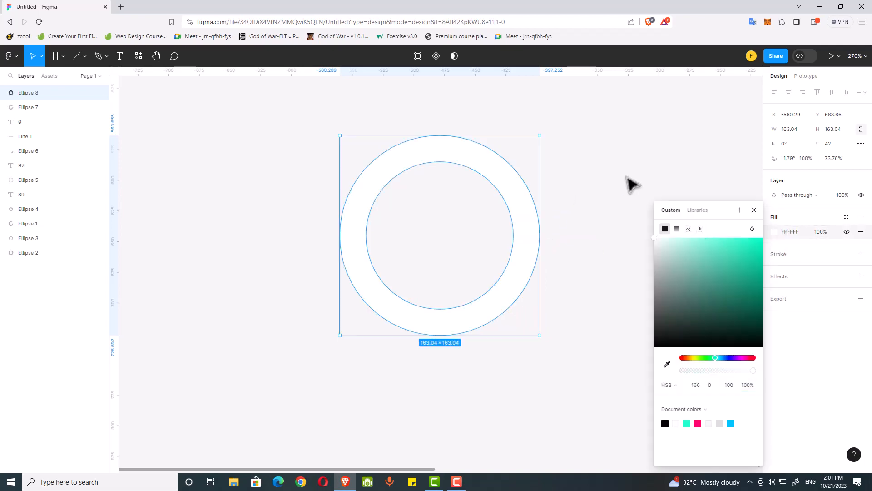
{"action": "key", "text": "ctrl+bracketleft"}
{"action": "left_click", "coordinate": [653, 185]}
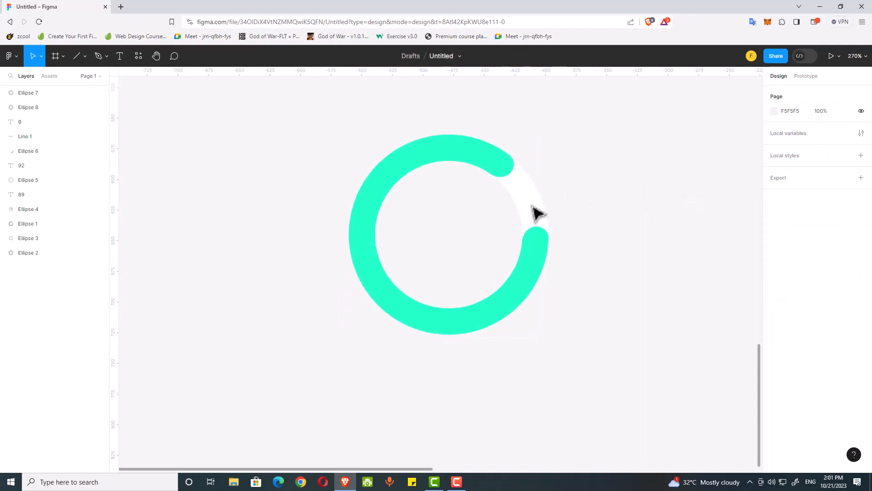
{"action": "scroll", "coordinate": [652, 195], "scroll_direction": "up", "scroll_amount": 3}
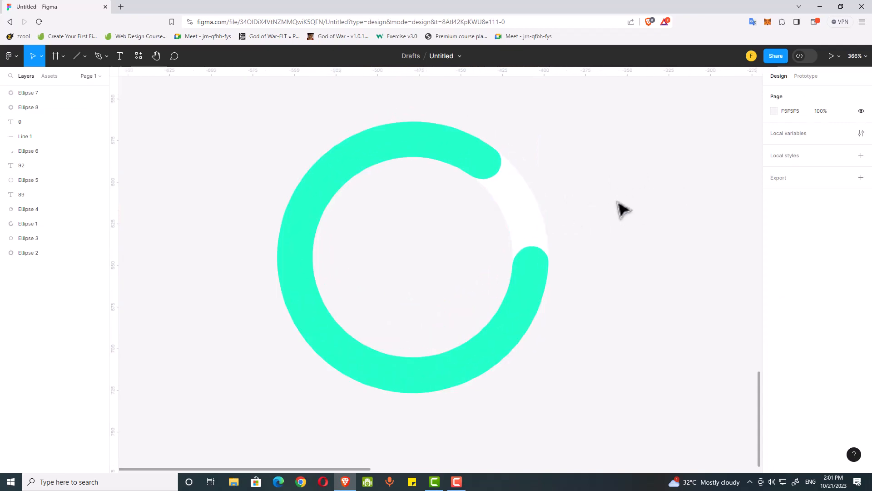
{"action": "left_click", "coordinate": [518, 201]}
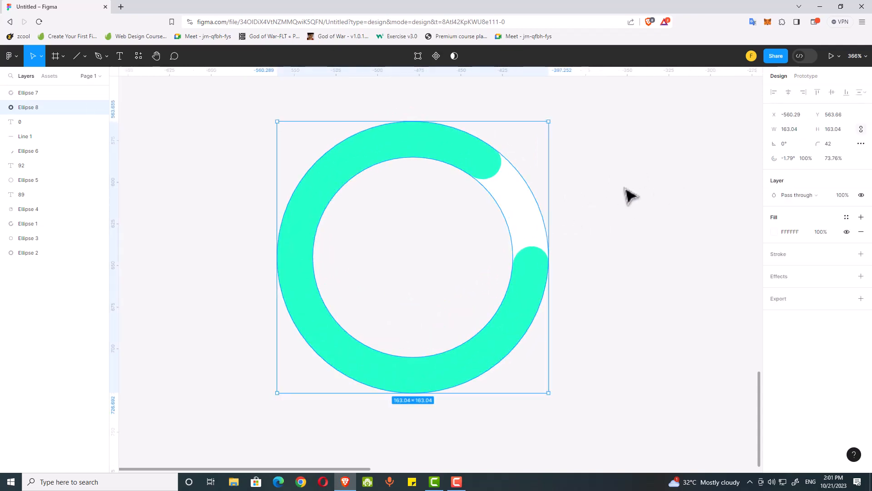
- Search the web for "apple" in a new browser tab
{"action": "left_click", "coordinate": [121, 6]}
{"action": "type", "text": "amaz"}
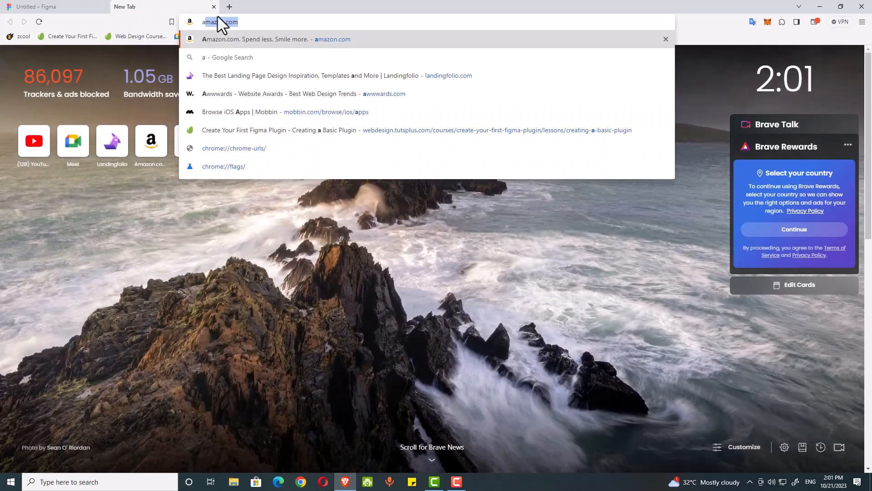
{"action": "key", "text": "BackSpace"}
{"action": "key", "text": "BackSpace"}
{"action": "key", "text": "BackSpace"}
{"action": "key", "text": "BackSpace"}
{"action": "key", "text": "BackSpace"}
{"action": "type", "text": "apple"}
{"action": "key", "text": "Return"}
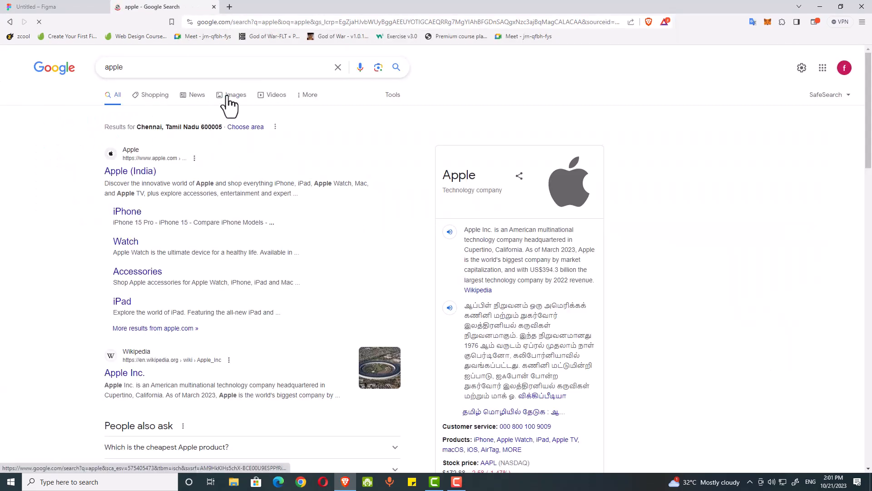
- Search for images of "apple watch" and open the one whose watch face displays three coloured activity rings
{"action": "left_click", "coordinate": [229, 100]}
{"action": "left_click", "coordinate": [169, 65]}
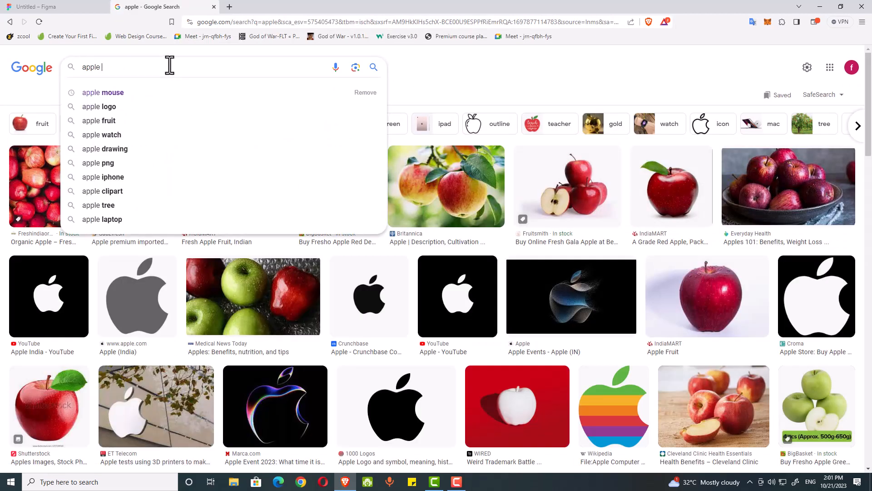
{"action": "type", "text": "watch"}
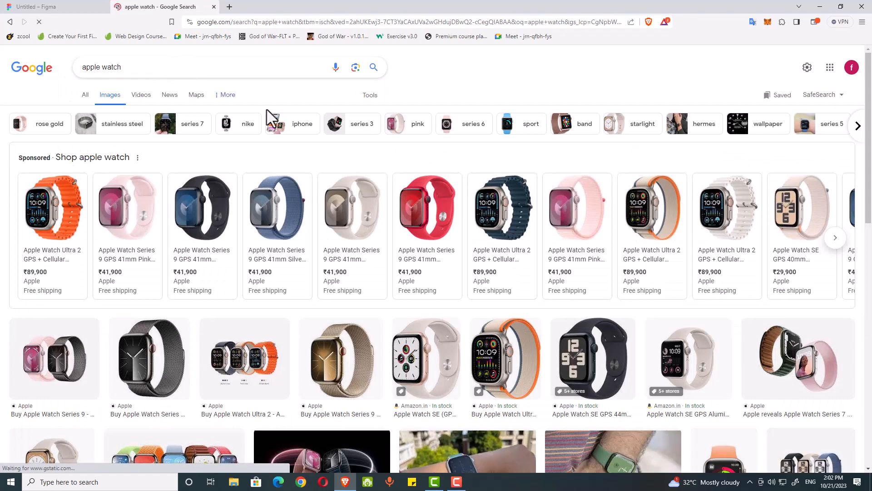
{"action": "scroll", "coordinate": [425, 278], "scroll_direction": "down", "scroll_amount": 4}
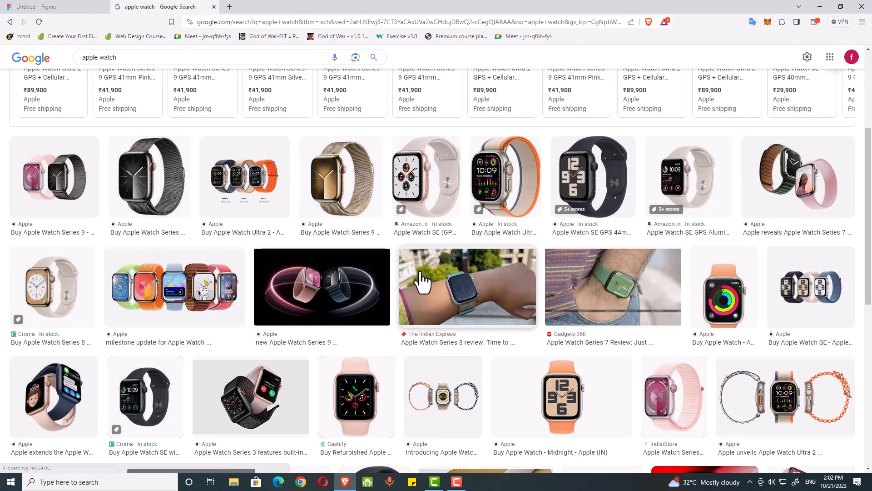
{"action": "scroll", "coordinate": [422, 281], "scroll_direction": "down", "scroll_amount": 2}
{"action": "left_click", "coordinate": [712, 209]}
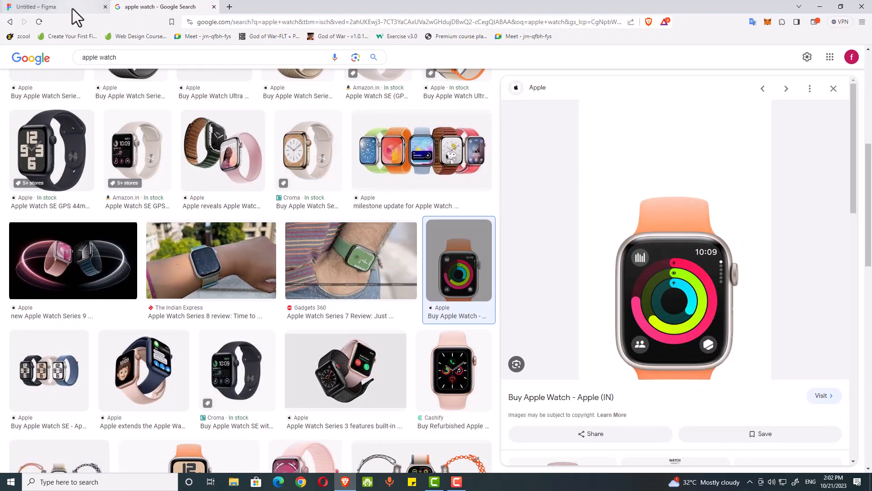
- Switch back to Figma and reshape the turquoise arc to start at about -80° with a sweep of about -70.5%
{"action": "left_click", "coordinate": [58, 7]}
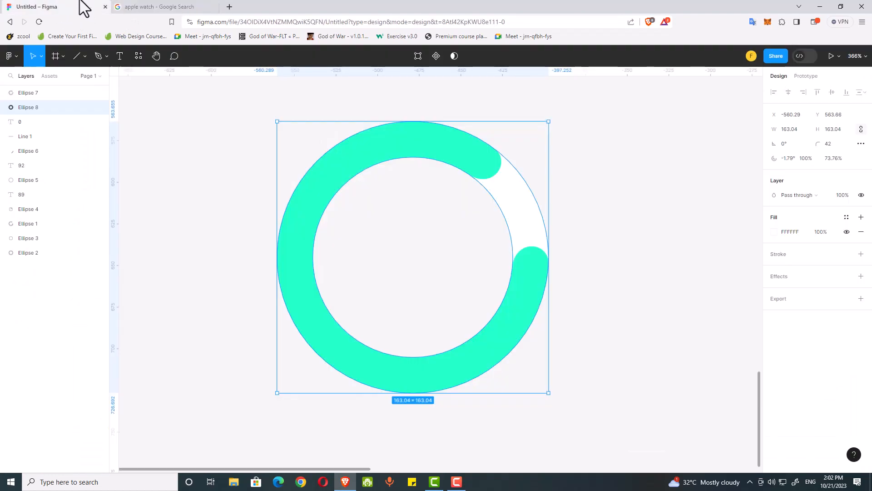
{"action": "left_click", "coordinate": [601, 259]}
{"action": "left_click", "coordinate": [515, 220]}
{"action": "left_click", "coordinate": [609, 221]}
{"action": "left_click_drag", "start_coordinate": [605, 223], "coordinate": [554, 223]}
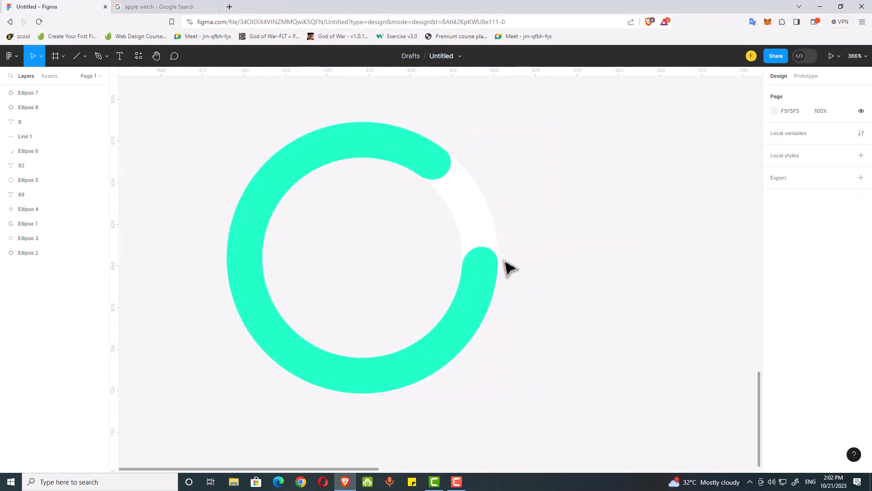
{"action": "left_click", "coordinate": [485, 265]}
{"action": "left_click_drag", "start_coordinate": [446, 175], "coordinate": [382, 141]}
{"action": "left_click_drag", "start_coordinate": [479, 246], "coordinate": [481, 315]}
{"action": "left_click", "coordinate": [561, 229]}
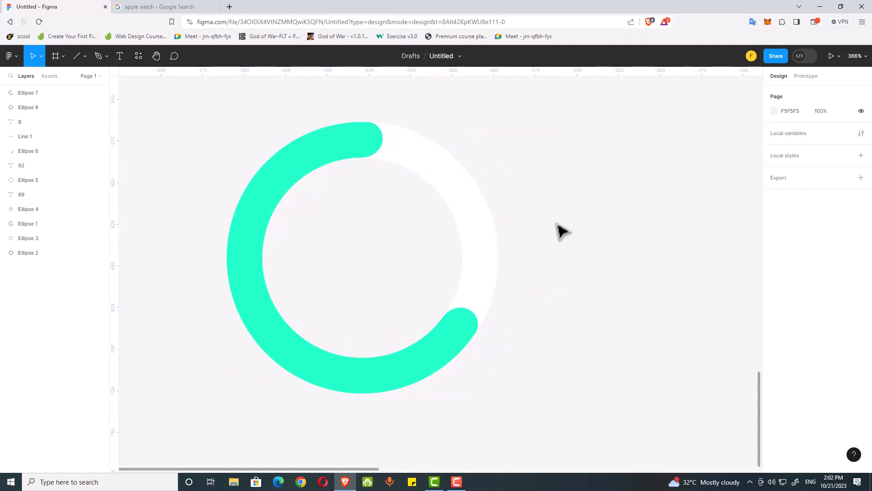
- Duplicate the turquoise arc together with its white background ring and place the copy beside the original on the right
{"action": "scroll", "coordinate": [561, 150], "scroll_direction": "down", "scroll_amount": 1}
{"action": "left_click_drag", "start_coordinate": [569, 111], "coordinate": [384, 381]}
{"action": "left_click_drag", "start_coordinate": [381, 351], "coordinate": [576, 360]}
{"action": "key", "text": "Escape"}
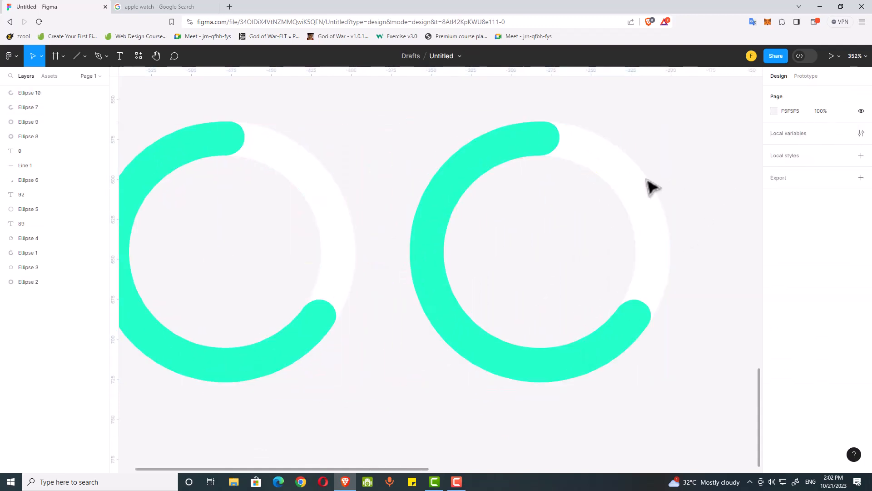
- Sample the arc's turquoise for the copied background ring and darken its fill to 07B58B
{"action": "left_click", "coordinate": [643, 186]}
{"action": "key", "text": "i"}
{"action": "left_click", "coordinate": [536, 139]}
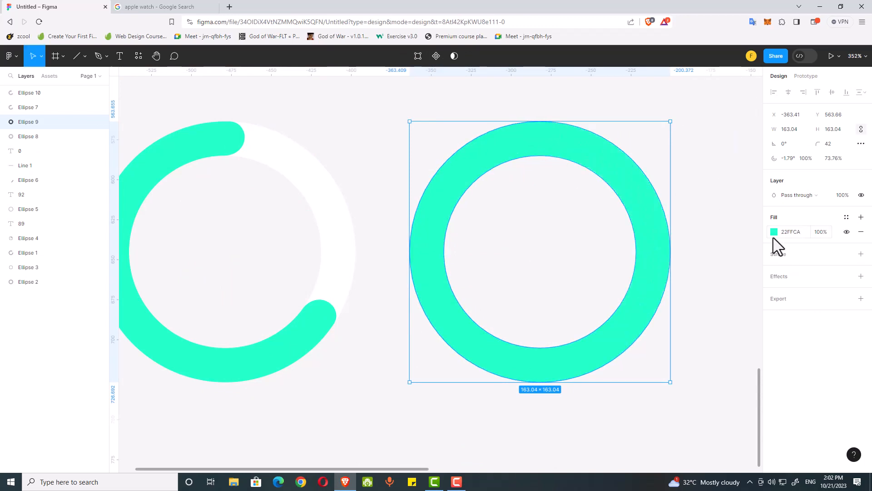
{"action": "left_click", "coordinate": [774, 231]}
{"action": "left_click_drag", "start_coordinate": [751, 238], "coordinate": [759, 273]}
{"action": "left_click", "coordinate": [652, 162]}
- Duplicate the arc and its dark background ring and scale the copy about its centre to about 112 × 112
{"action": "left_click_drag", "start_coordinate": [464, 109], "coordinate": [577, 262]}
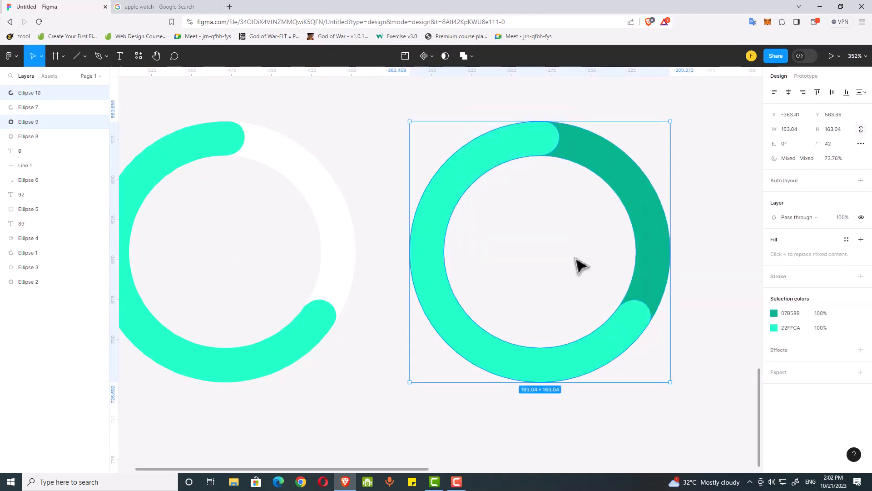
{"action": "key", "text": "ctrl+d"}
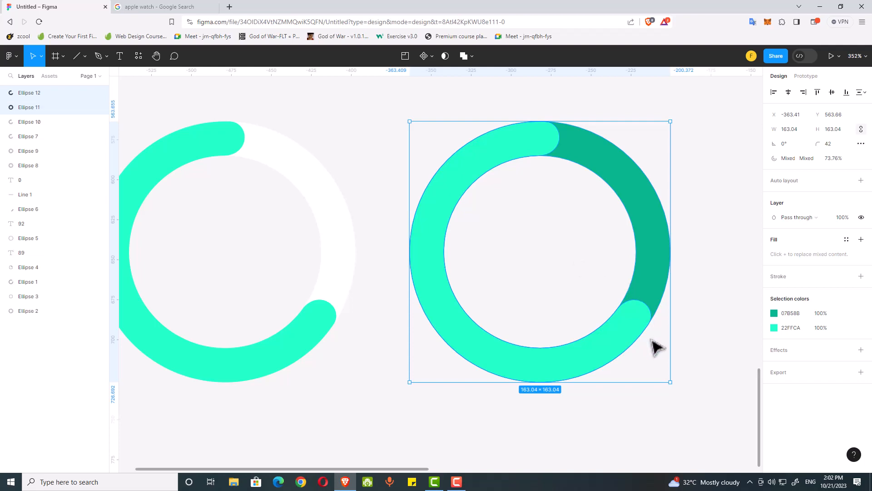
{"action": "key", "text": "k"}
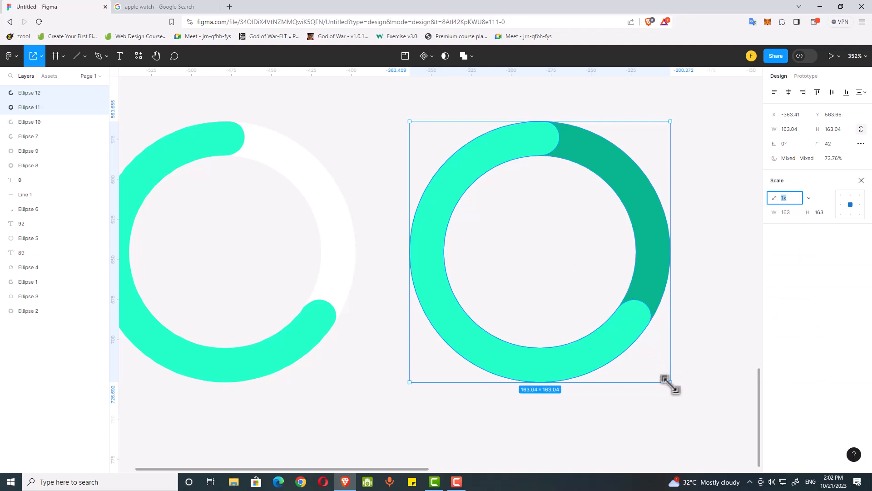
{"action": "left_click_drag", "start_coordinate": [670, 384], "coordinate": [618, 327]}
{"action": "left_click_drag", "start_coordinate": [626, 333], "coordinate": [629, 340]}
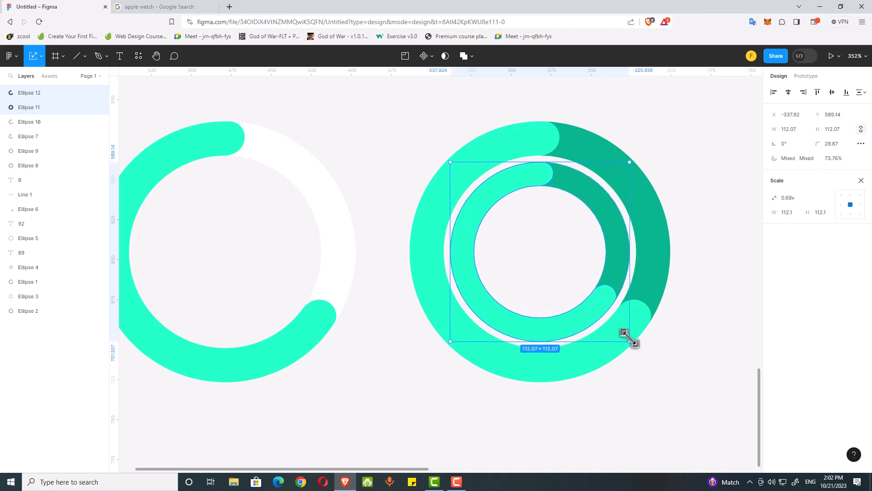
{"action": "left_click", "coordinate": [669, 282]}
- Change the inner arc's fill to magenta ED22FF
{"action": "left_click", "coordinate": [611, 306]}
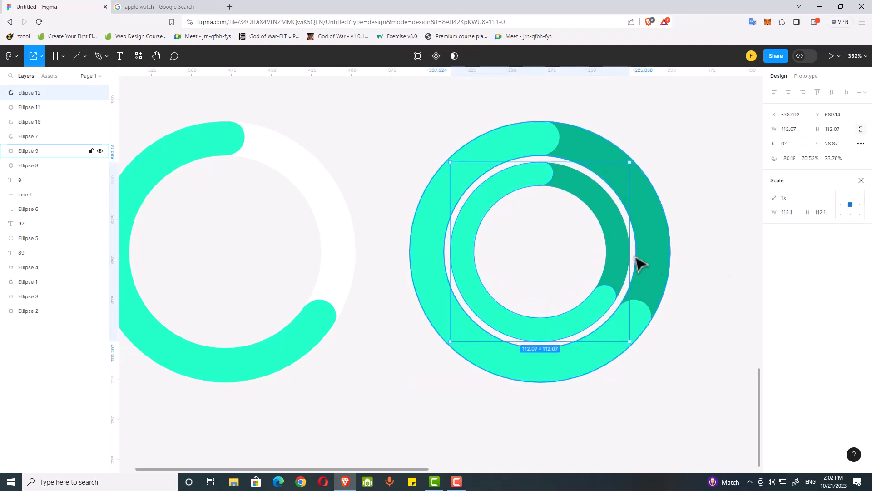
{"action": "left_click", "coordinate": [861, 181]}
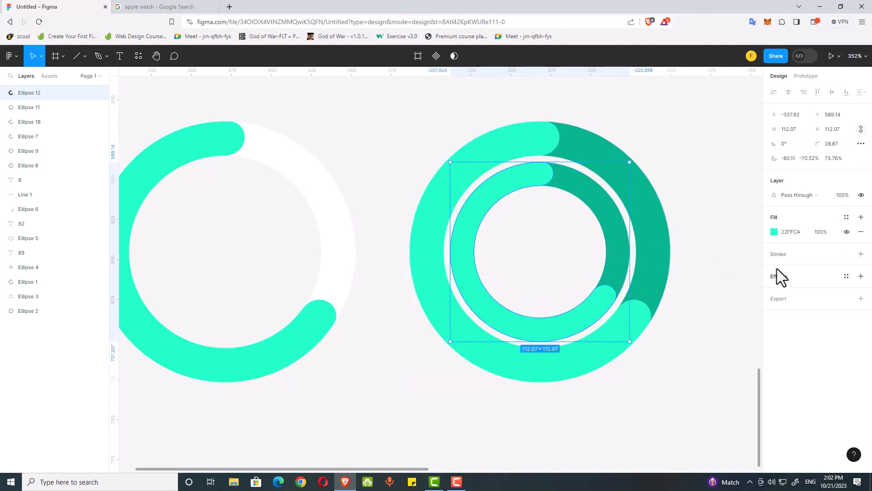
{"action": "left_click", "coordinate": [774, 232]}
{"action": "left_click", "coordinate": [743, 357]}
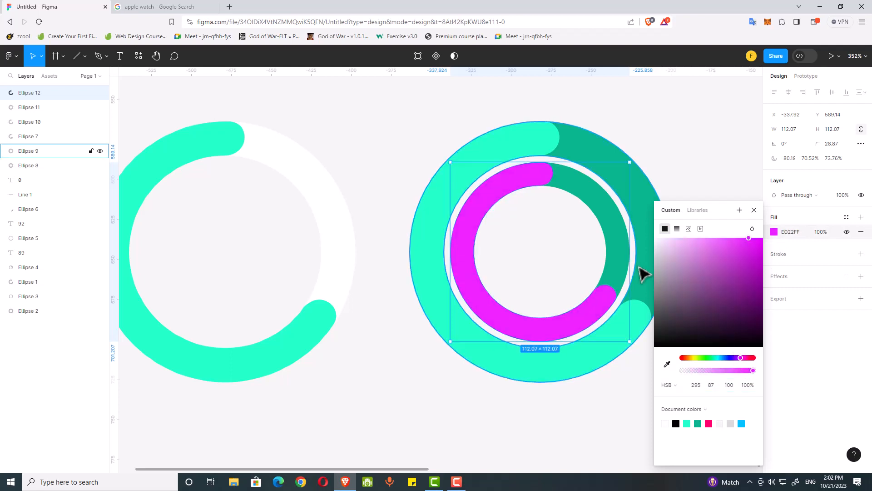
- Sample the magenta arc's colour for the inner background ring and darken its fill to A616B2
{"action": "left_click", "coordinate": [641, 272]}
{"action": "left_click", "coordinate": [774, 233]}
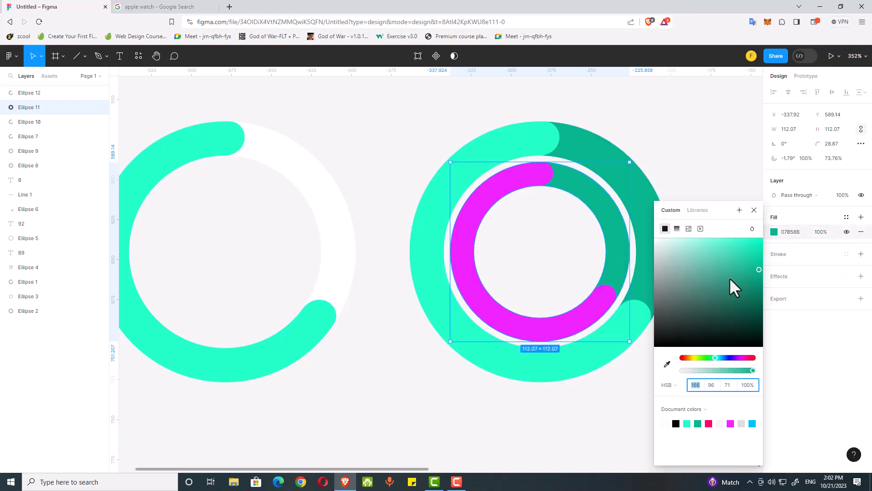
{"action": "left_click", "coordinate": [668, 363]}
{"action": "left_click", "coordinate": [616, 230]}
{"action": "left_click", "coordinate": [667, 363]}
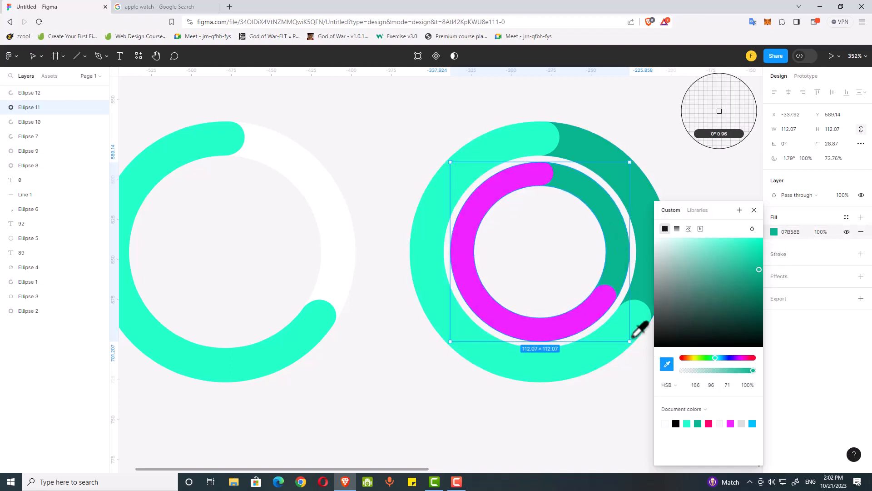
{"action": "left_click", "coordinate": [610, 295]}
{"action": "left_click_drag", "start_coordinate": [749, 238], "coordinate": [749, 271]}
{"action": "left_click", "coordinate": [656, 111]}
- Duplicate the magenta arc and its background ring and scale the copy about its centre to about 72 × 72
{"action": "left_click", "coordinate": [530, 177]}
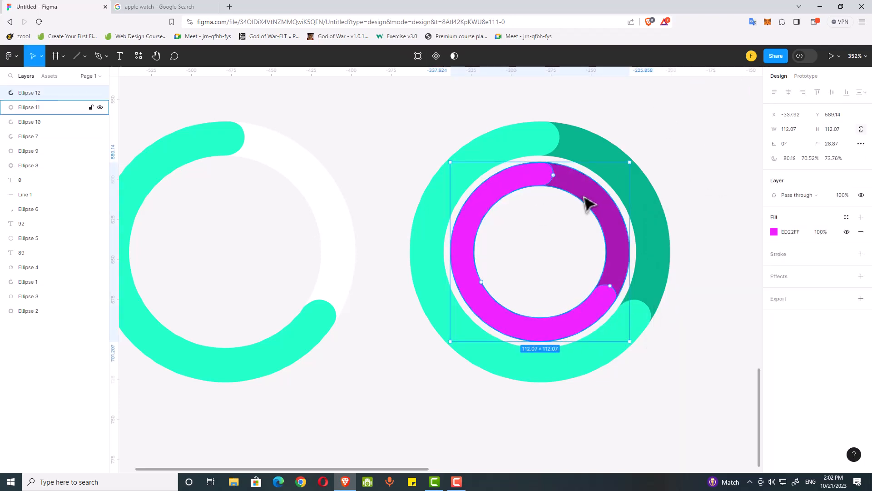
{"action": "left_click", "coordinate": [585, 196], "text": "shift"}
{"action": "key", "text": "ctrl+d"}
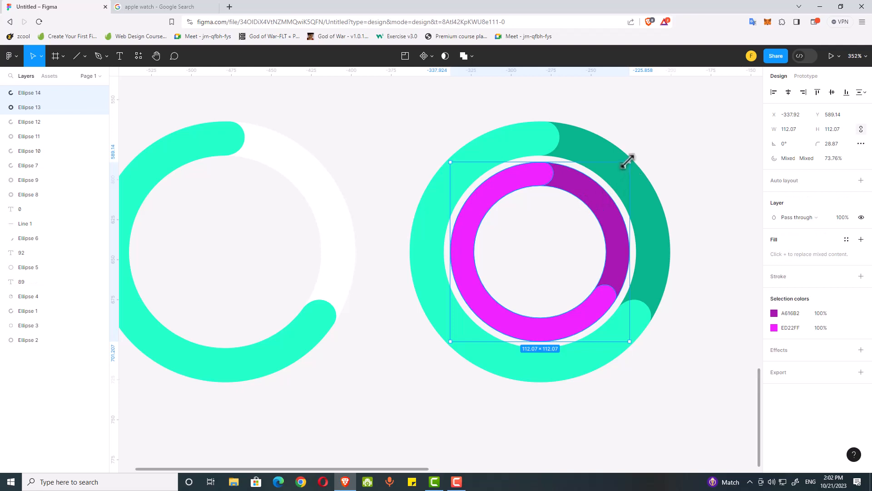
{"action": "key", "text": "k"}
{"action": "left_click_drag", "start_coordinate": [630, 161], "coordinate": [598, 191]}
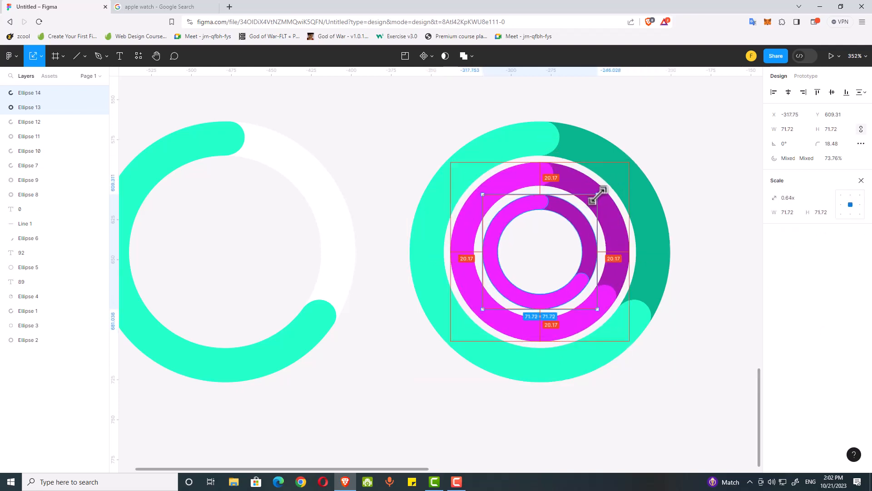
{"action": "left_click", "coordinate": [861, 180]}
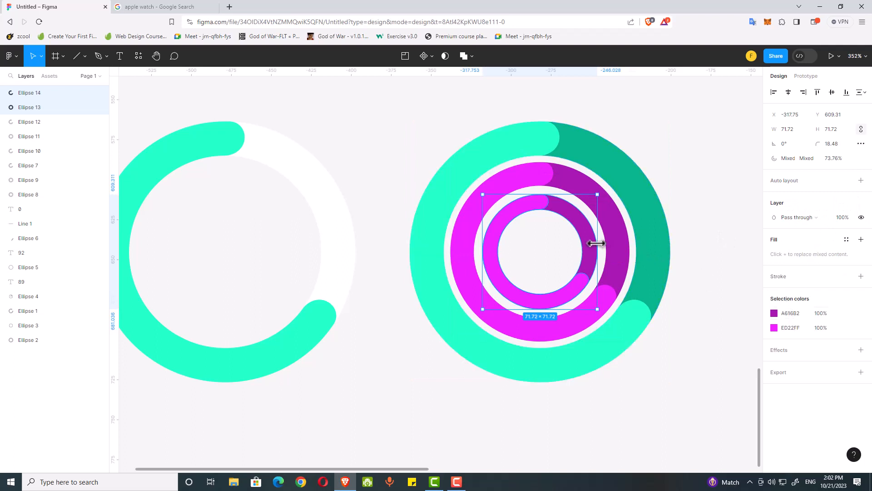
- Add an inner shadow to the white background ring of the first progress ring and set the shadow's Y offset to 0
{"action": "left_click", "coordinate": [668, 122]}
{"action": "scroll", "coordinate": [659, 144], "scroll_direction": "down", "scroll_amount": 3}
{"action": "left_click_drag", "start_coordinate": [663, 129], "coordinate": [778, 119]}
{"action": "scroll", "coordinate": [591, 168], "scroll_direction": "up", "scroll_amount": 4}
{"action": "left_click_drag", "start_coordinate": [577, 134], "coordinate": [549, 161]}
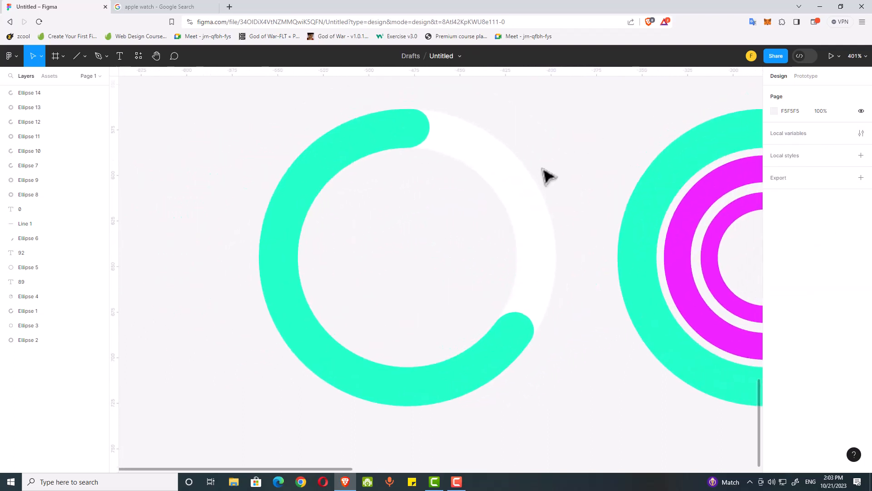
{"action": "left_click", "coordinate": [531, 196]}
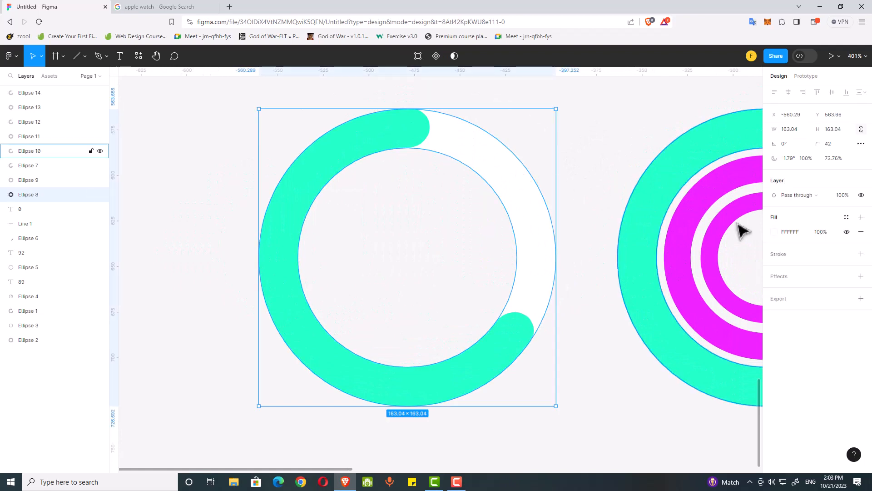
{"action": "left_click", "coordinate": [861, 276]}
{"action": "left_click", "coordinate": [812, 292]}
{"action": "left_click", "coordinate": [808, 280]}
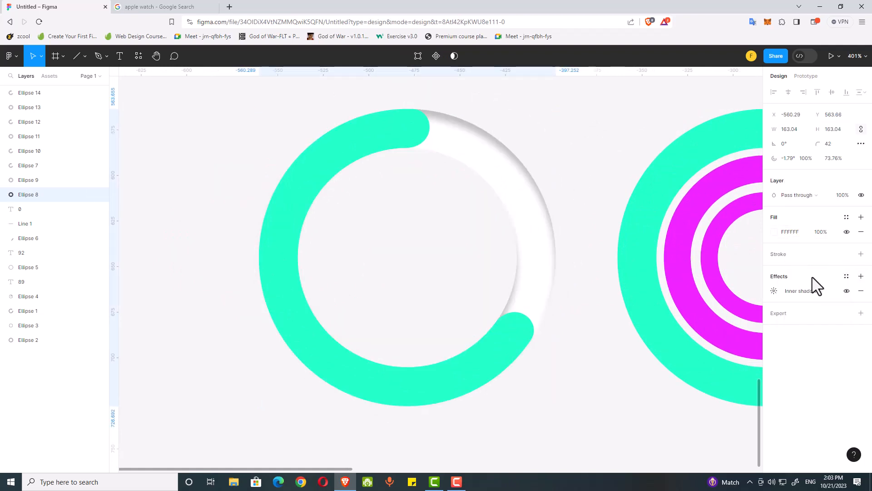
{"action": "left_click", "coordinate": [774, 291]}
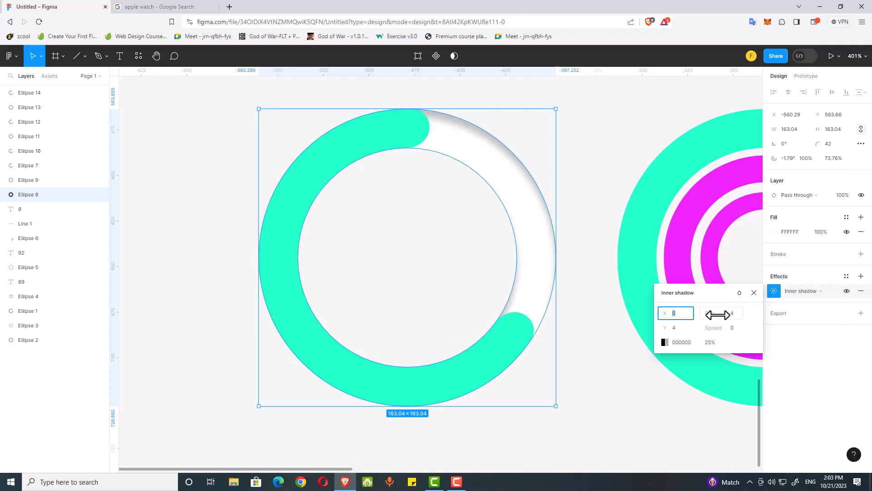
{"action": "left_click_drag", "start_coordinate": [717, 314], "coordinate": [663, 329]}
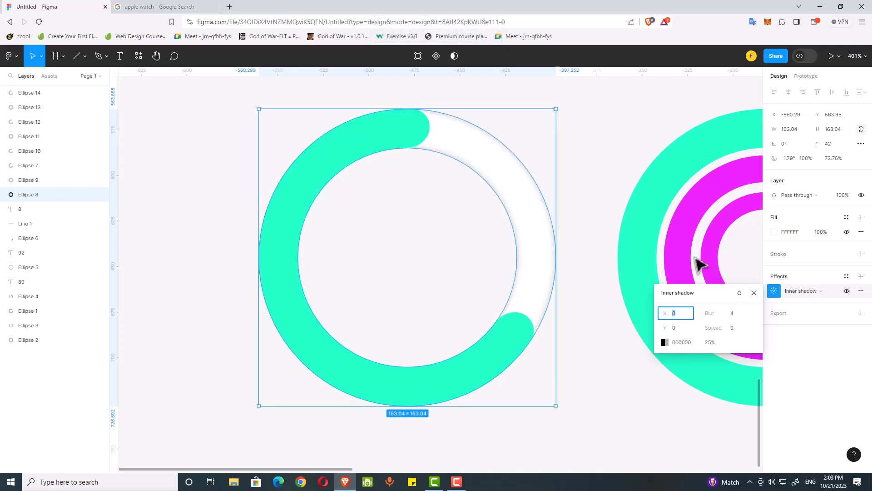
- Lower the opacity of the inner shadow on the first progress ring's white background ring to 13%
{"action": "left_click", "coordinate": [591, 163]}
{"action": "scroll", "coordinate": [591, 163], "scroll_direction": "down", "scroll_amount": 5}
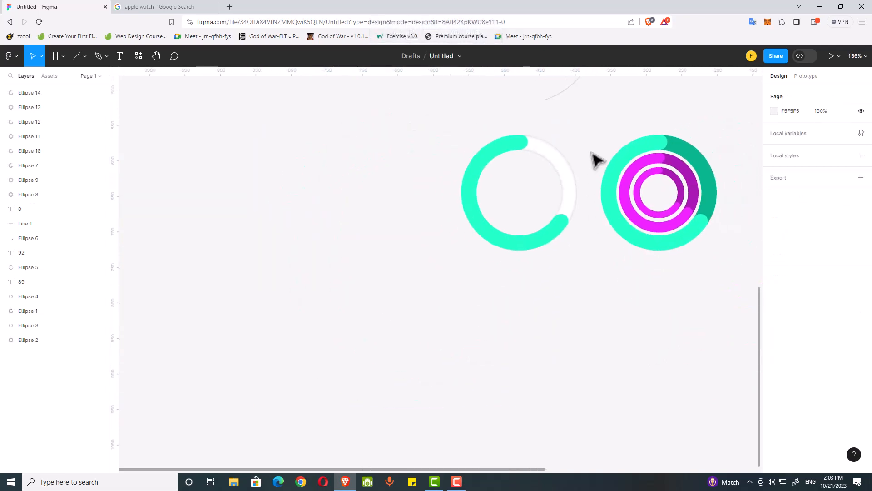
{"action": "scroll", "coordinate": [590, 163], "scroll_direction": "up", "scroll_amount": 3}
{"action": "left_click", "coordinate": [551, 179]}
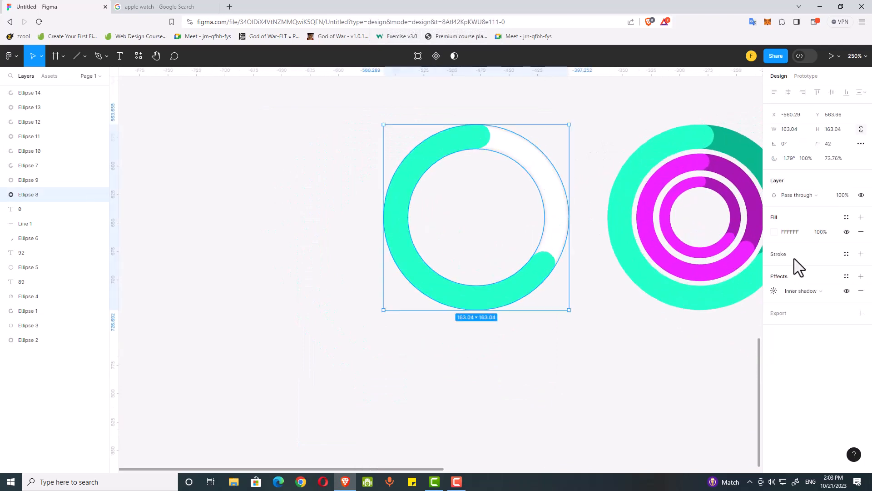
{"action": "left_click", "coordinate": [774, 291]}
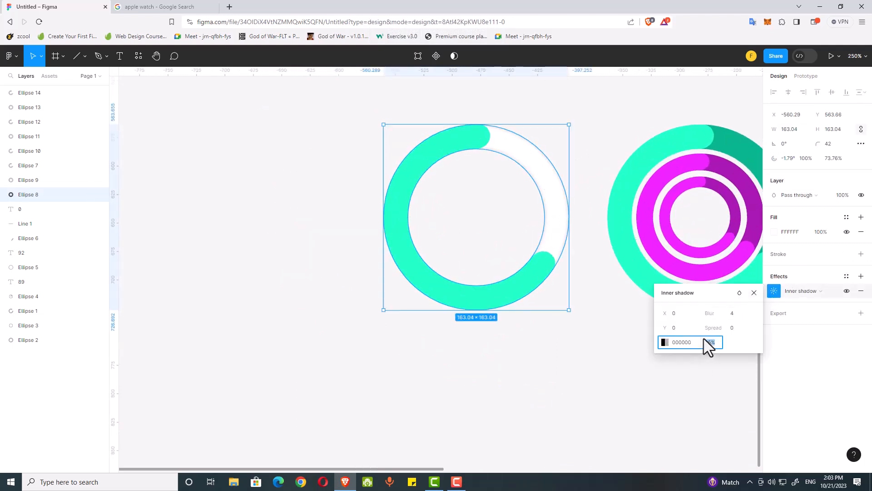
{"action": "left_click_drag", "start_coordinate": [696, 337], "coordinate": [688, 339]}
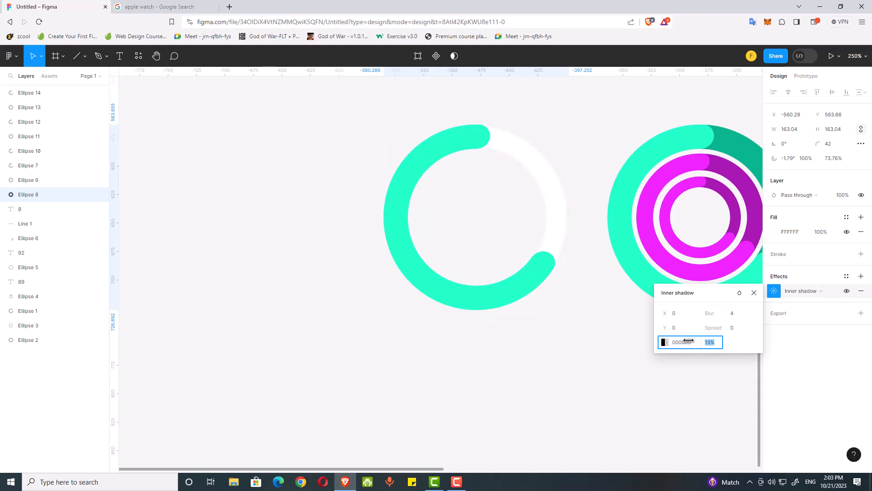
{"action": "left_click", "coordinate": [592, 341]}
{"action": "left_click_drag", "start_coordinate": [586, 314], "coordinate": [564, 335]}
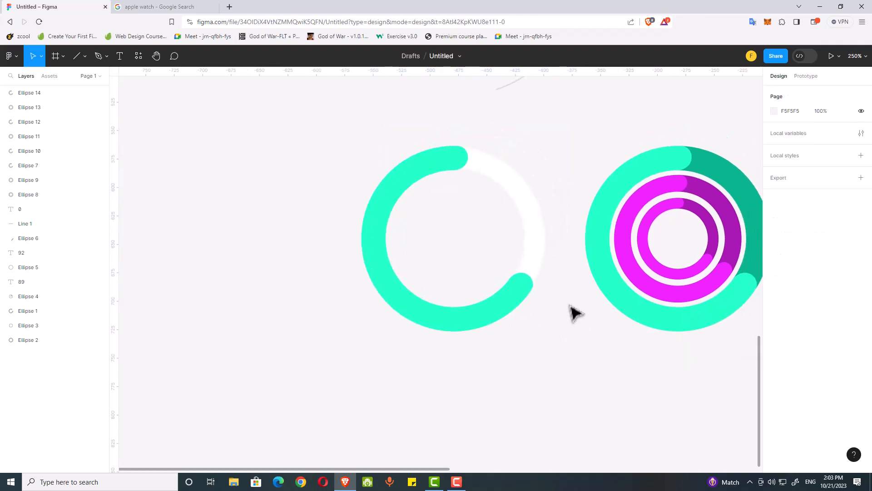
{"action": "scroll", "coordinate": [581, 304], "scroll_direction": "up", "scroll_amount": 2}
{"action": "left_click_drag", "start_coordinate": [574, 300], "coordinate": [526, 310]}
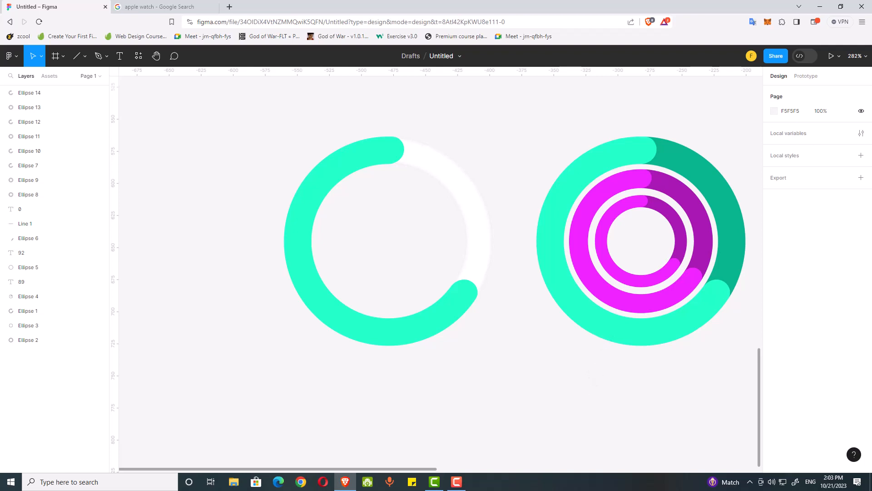
{"action": "left_click_drag", "start_coordinate": [555, 409], "coordinate": [444, 369]}
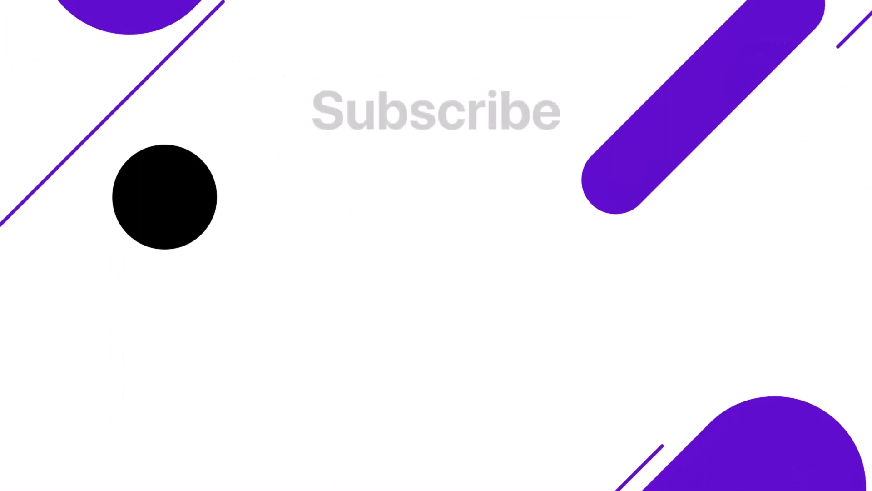